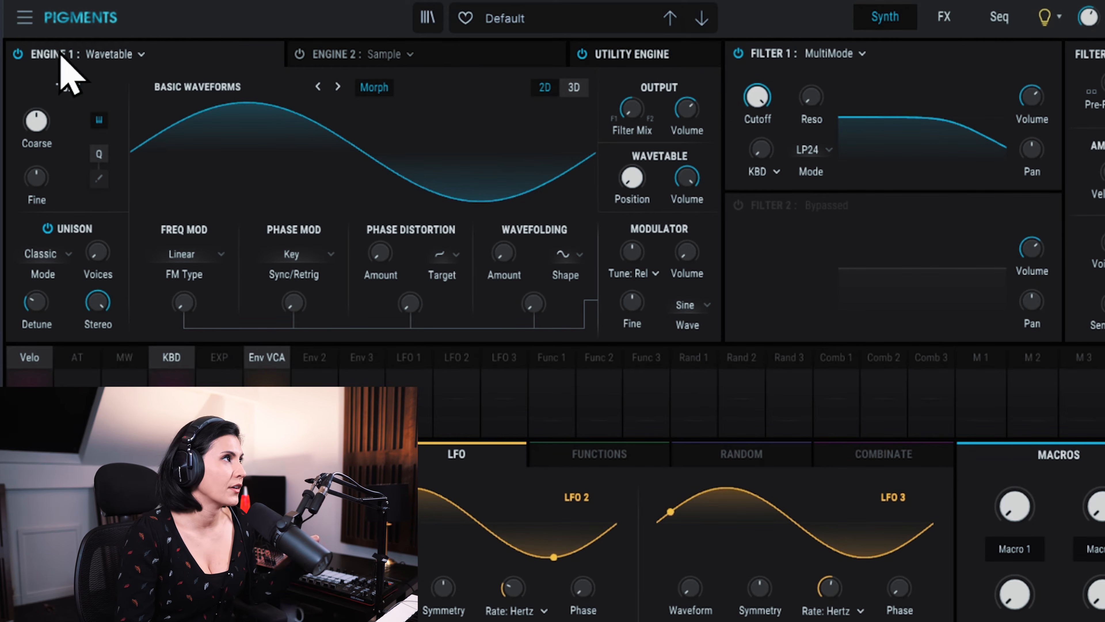
Keep Engine 1 as a Wavetable engine and load the Lofi Sine-Tri wavetable from the Building Waves collection.
left_click(129, 57)
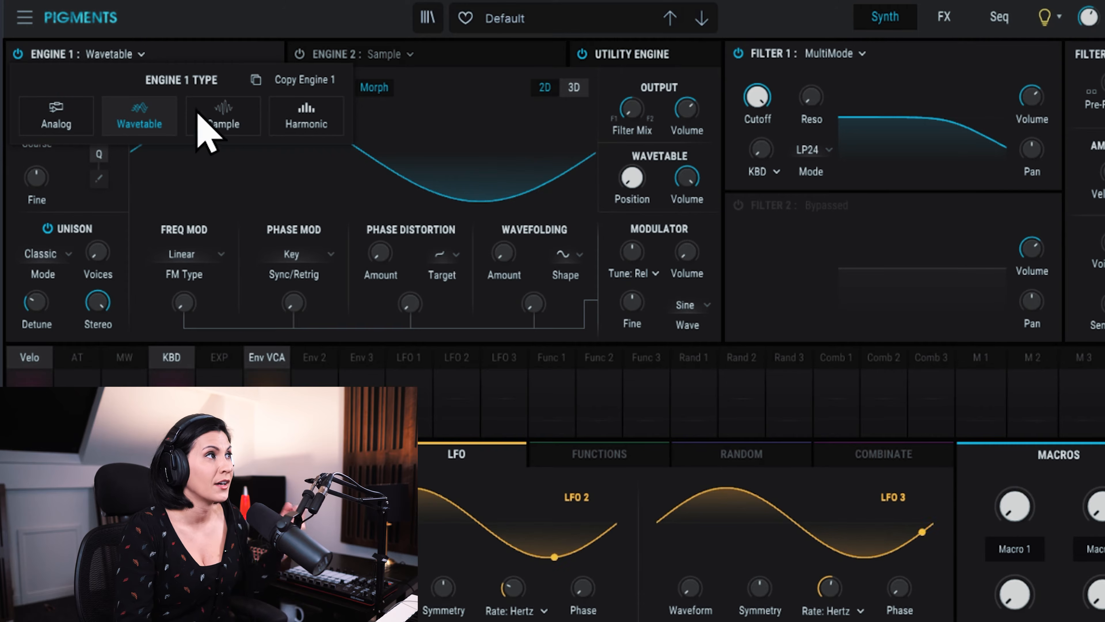
left_click(144, 121)
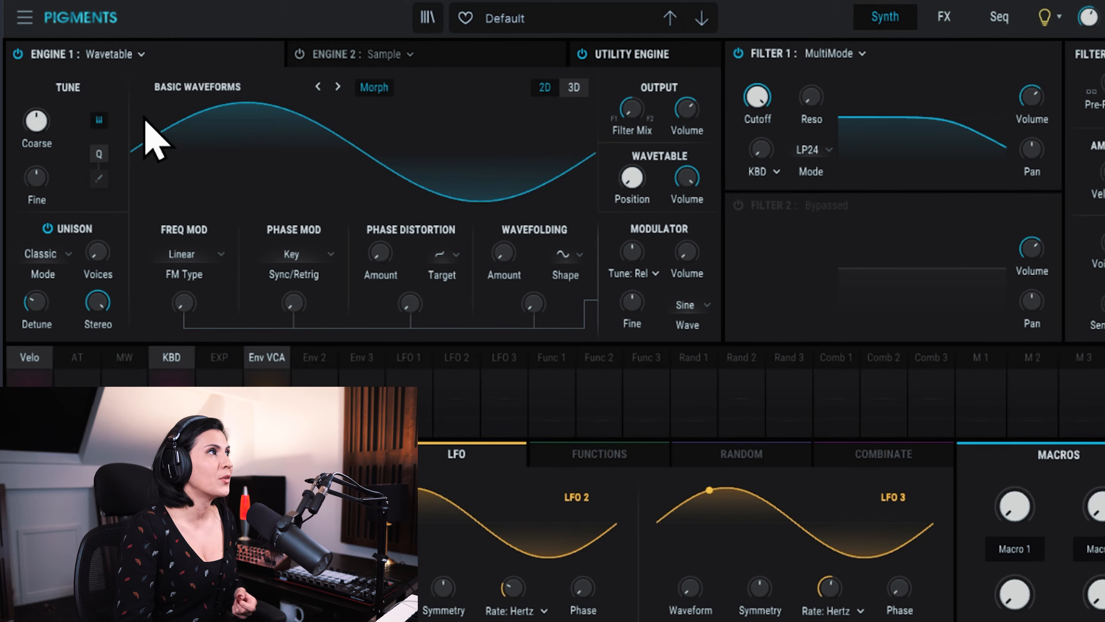
left_click(201, 91)
scroll(370, 141, "down", 5)
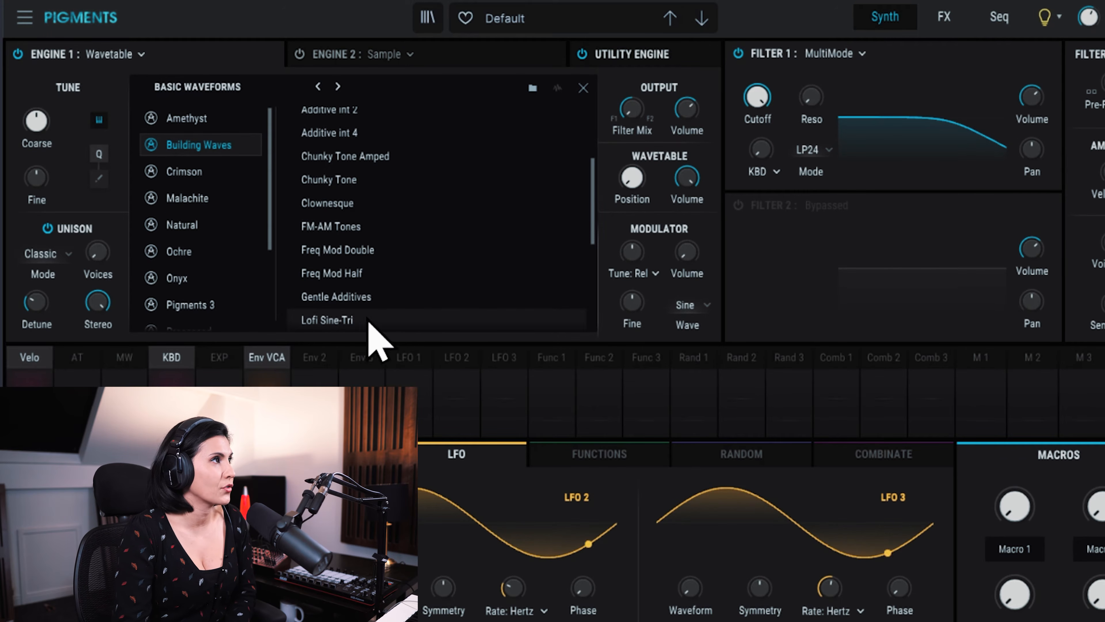
left_click(336, 320)
left_click(583, 88)
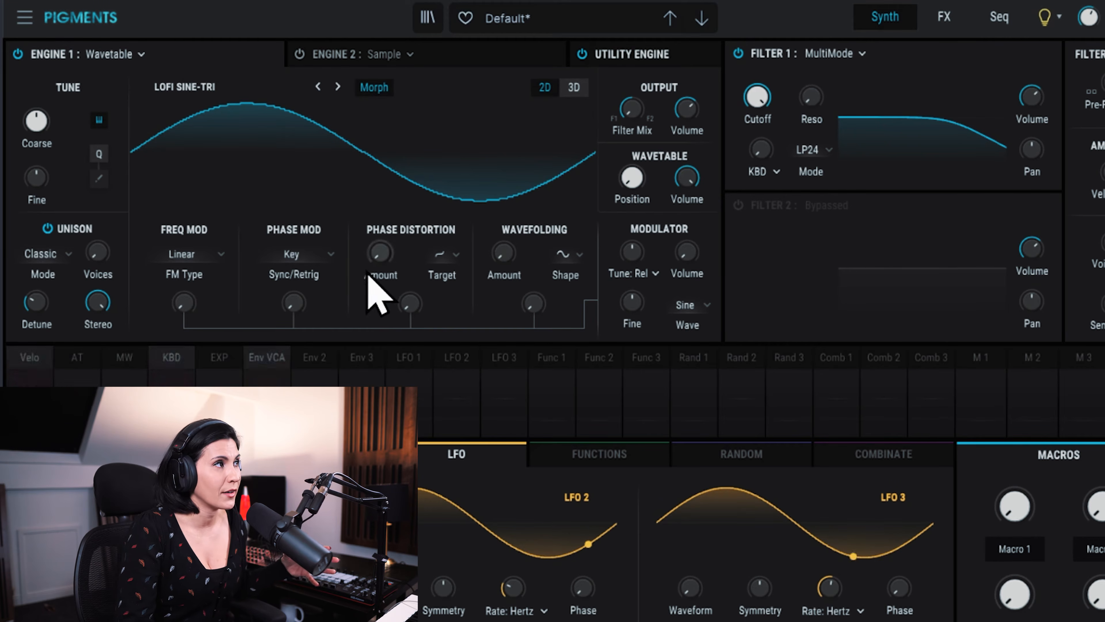
Modulate Engine 1's wavetable position with LFO 3 at about 0.17.
mouse_move(629, 187)
left_mouse_down()
mouse_move(629, 147)
mouse_move(628, 182)
left_mouse_up()
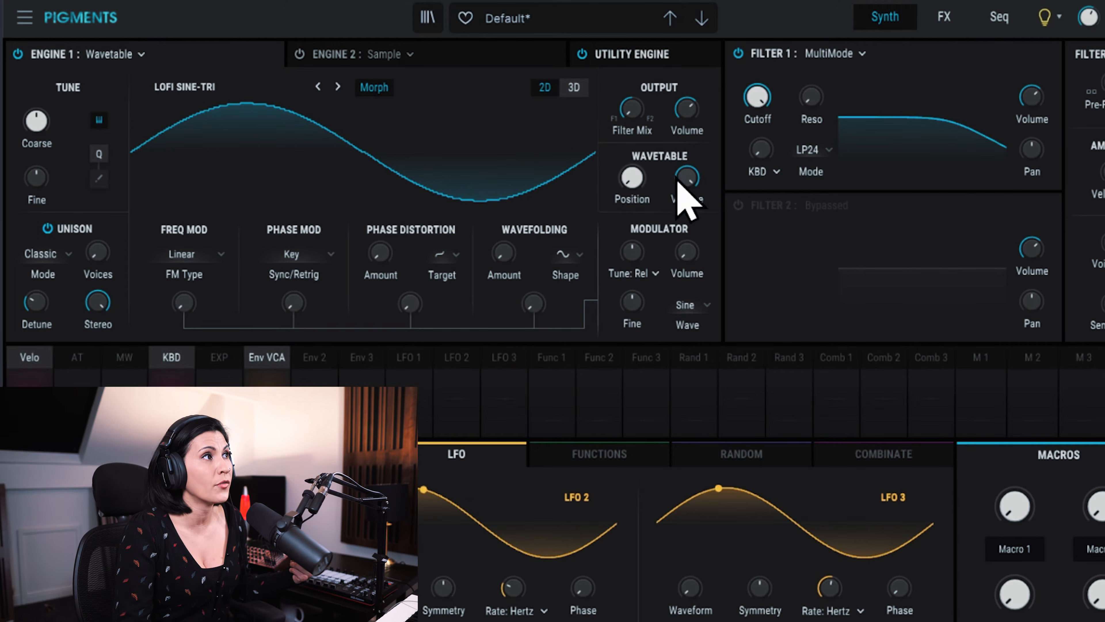
left_click(653, 167)
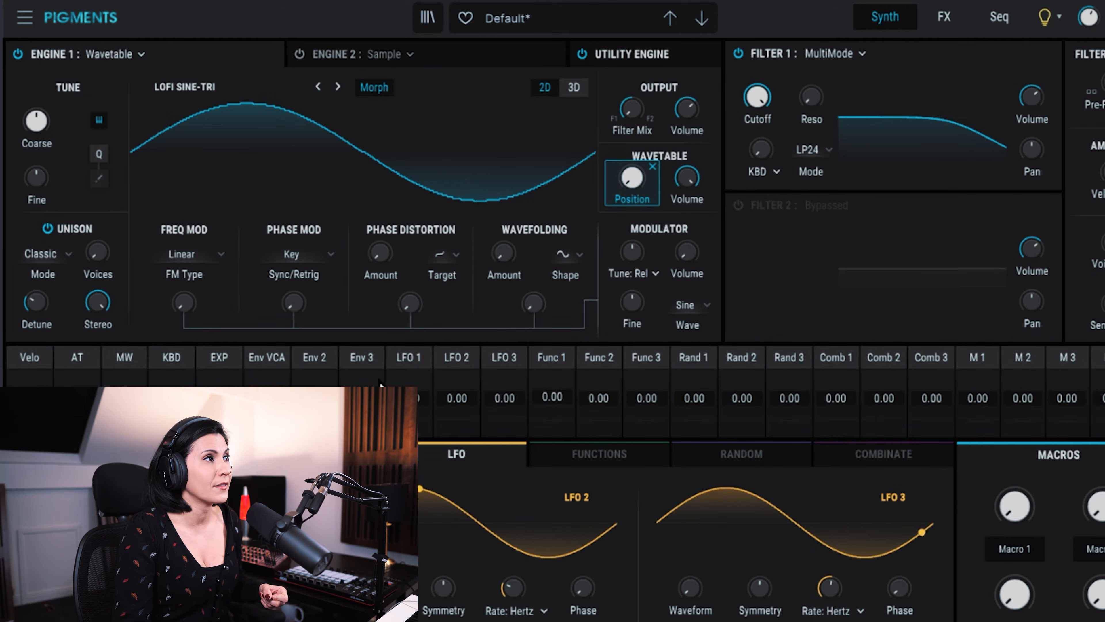
left_click_drag(503, 401, 503, 395)
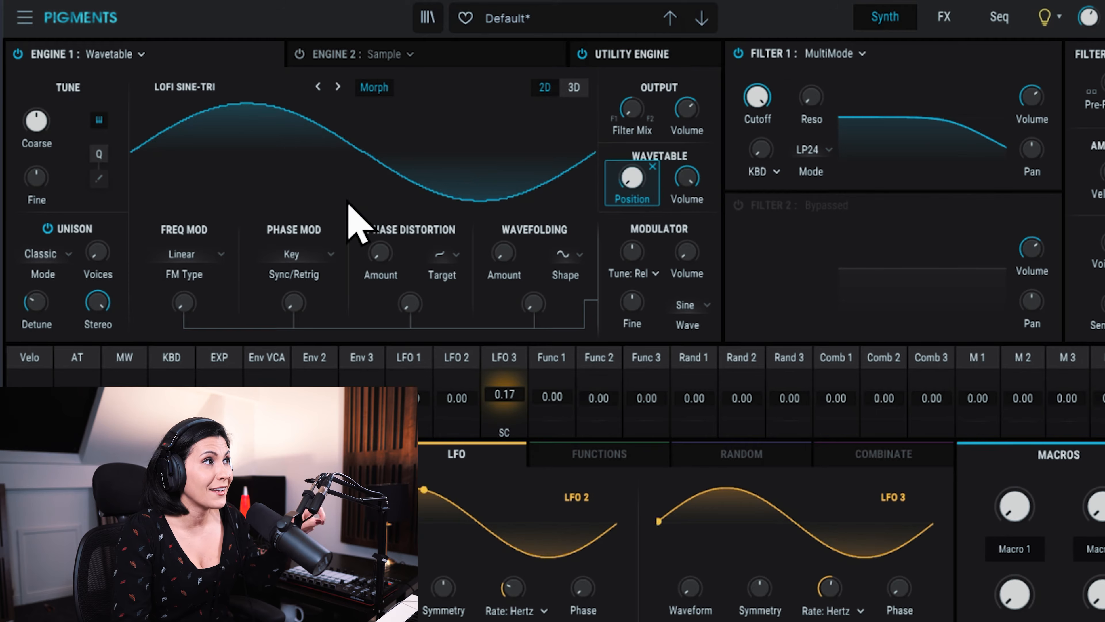
left_click_drag(513, 397, 504, 392)
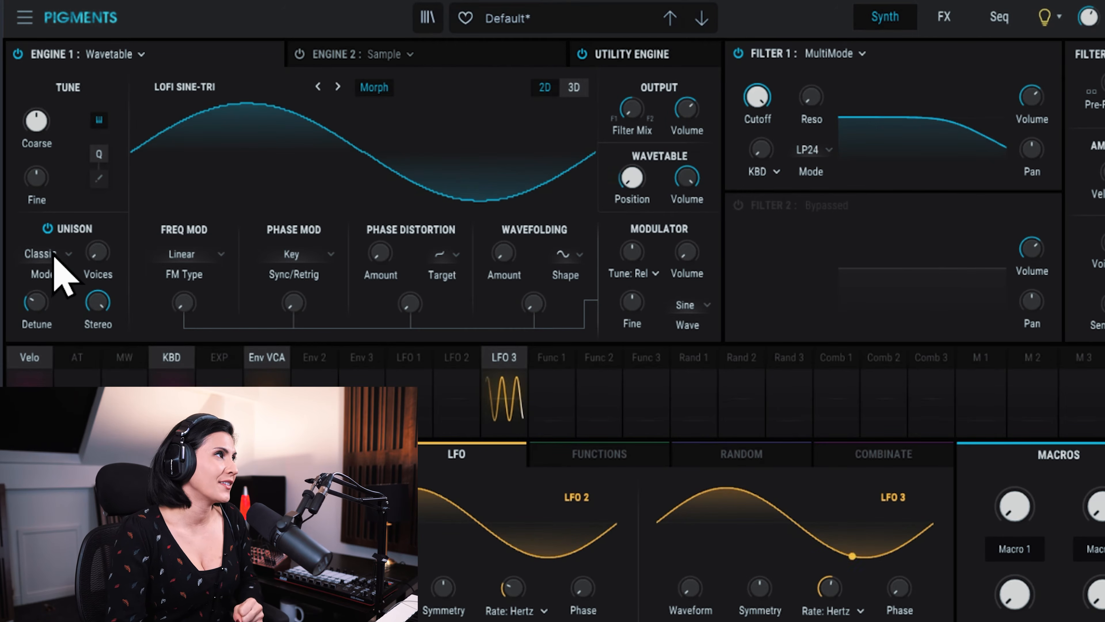
Switch Engine 1's unison to Super mode and raise its mix slightly, modulated by LFO 3 at 0.23.
left_click(49, 255)
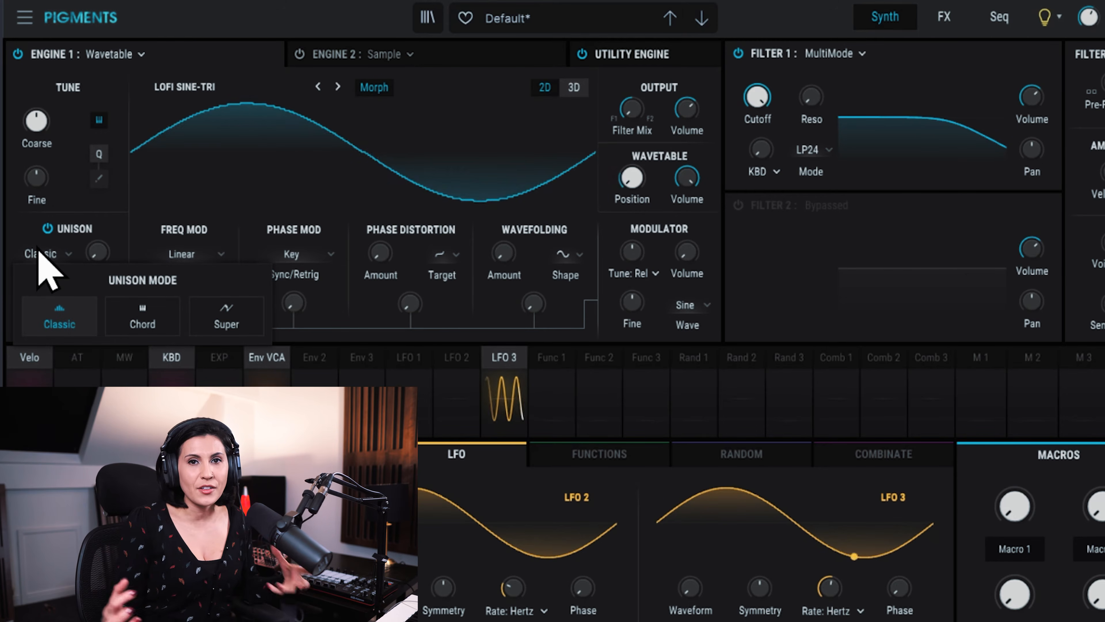
left_click(228, 320)
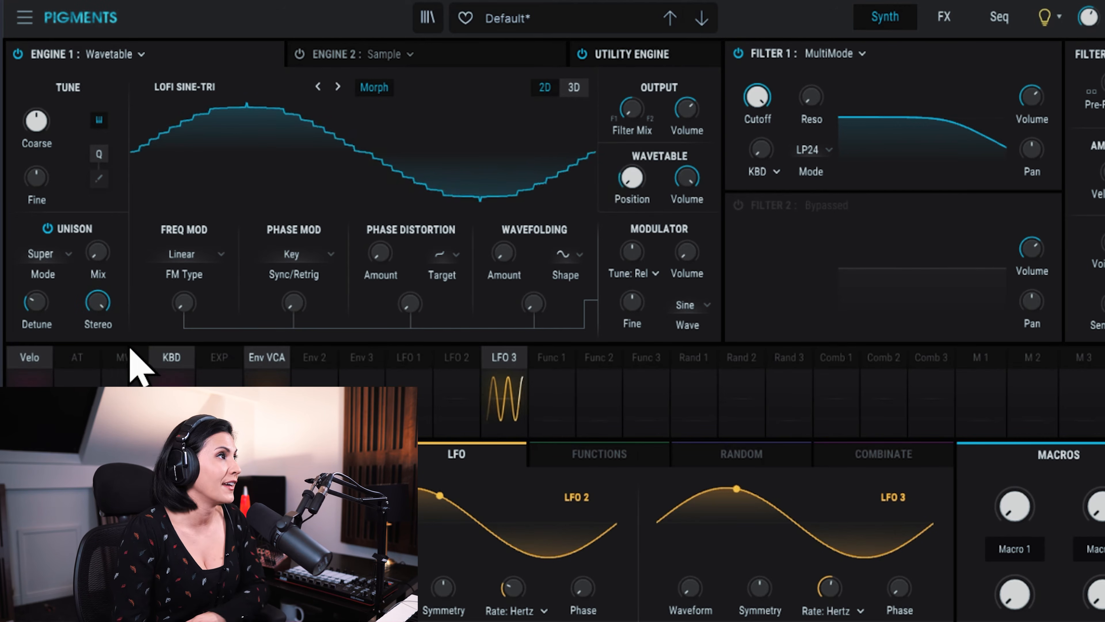
mouse_move(102, 261)
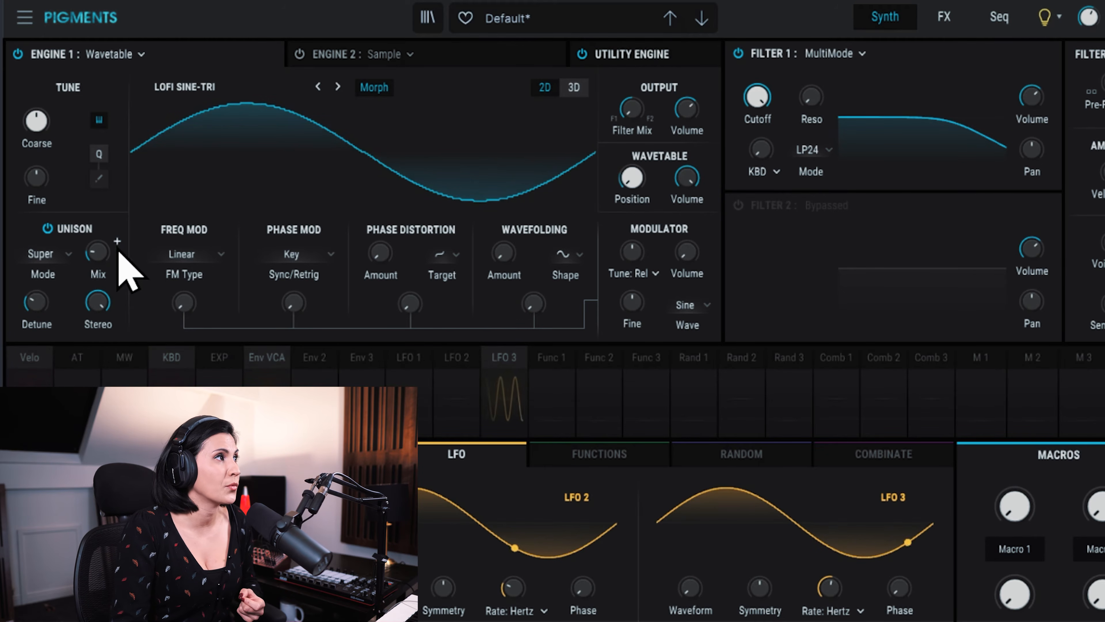
left_click(117, 242)
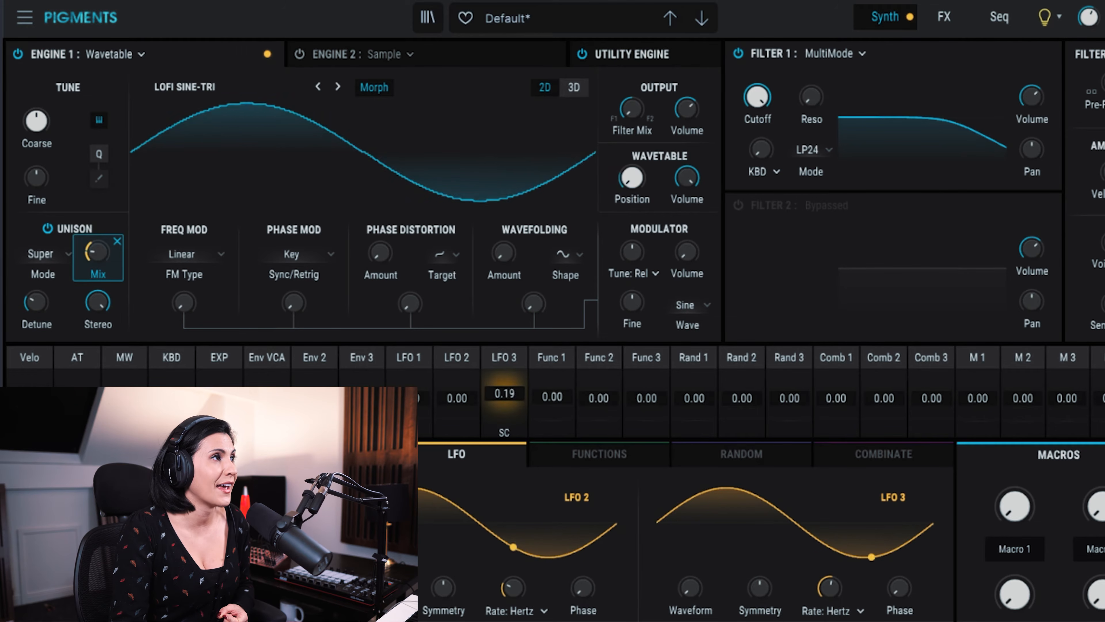
left_click_drag(504, 393, 504, 395)
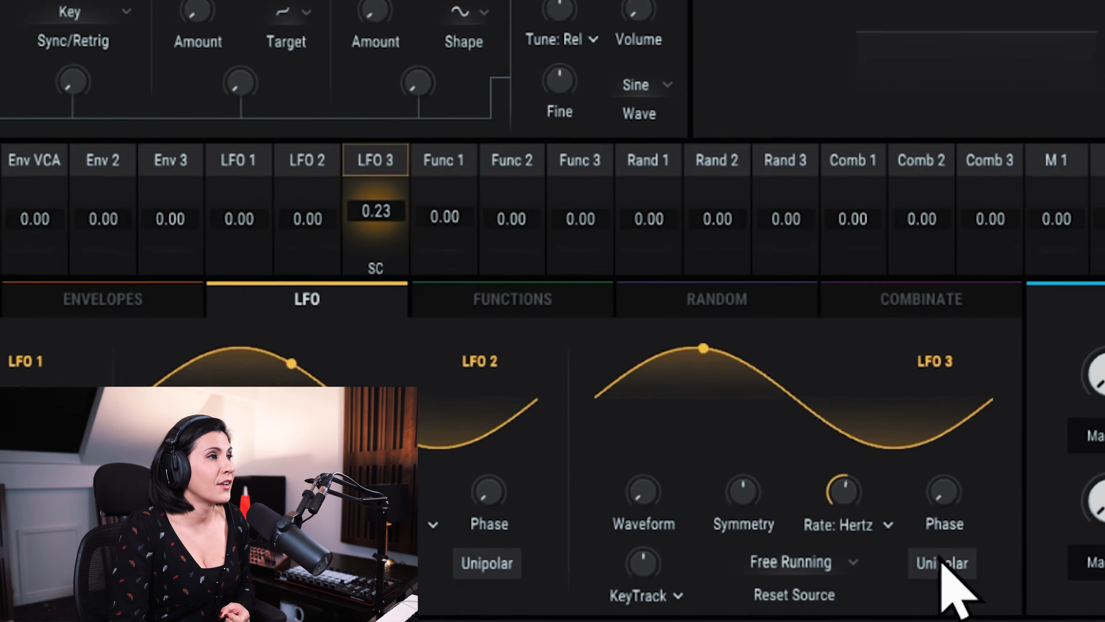
Make LFO 3 unipolar and reduce the stereo spread of Engine 1's unison.
left_click(975, 509)
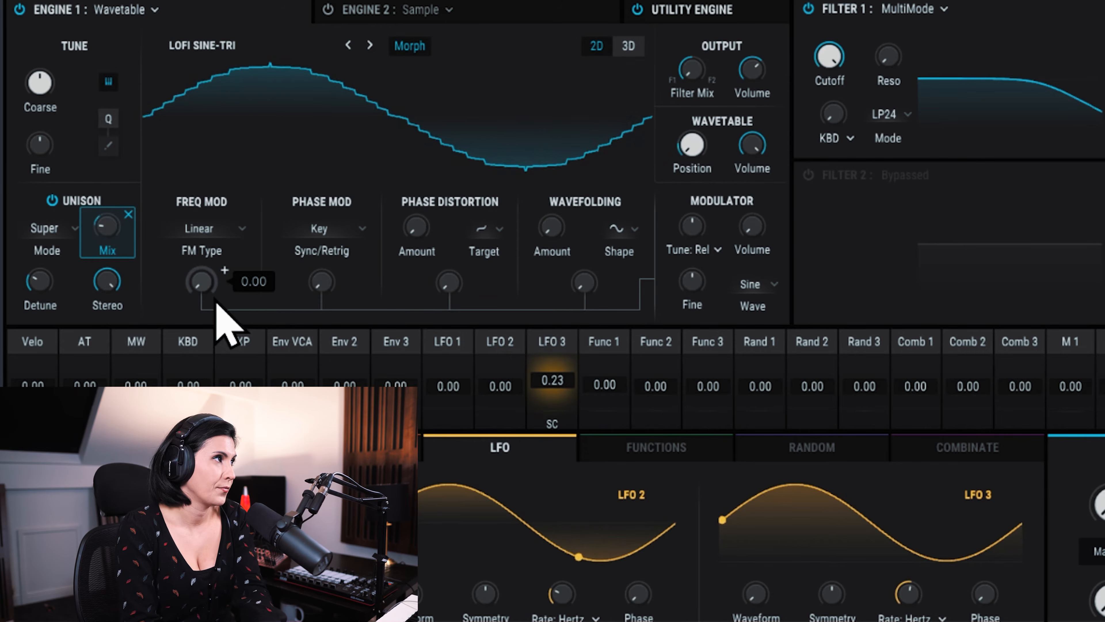
left_click_drag(109, 279, 109, 301)
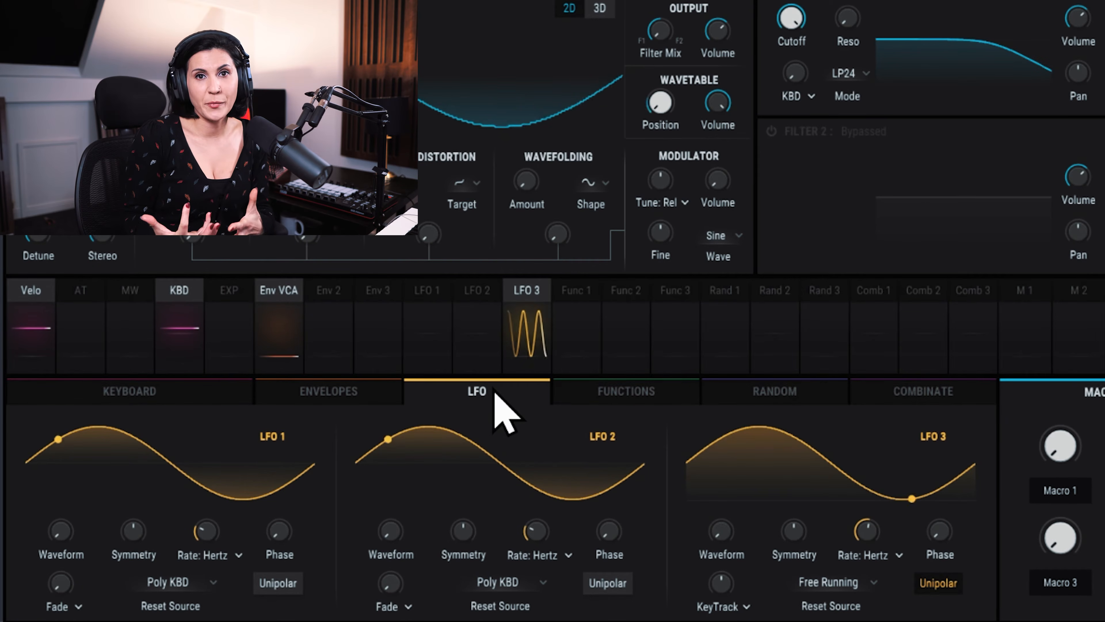
Examine the reset source options of the Random 1 Turing generator.
left_click(774, 389)
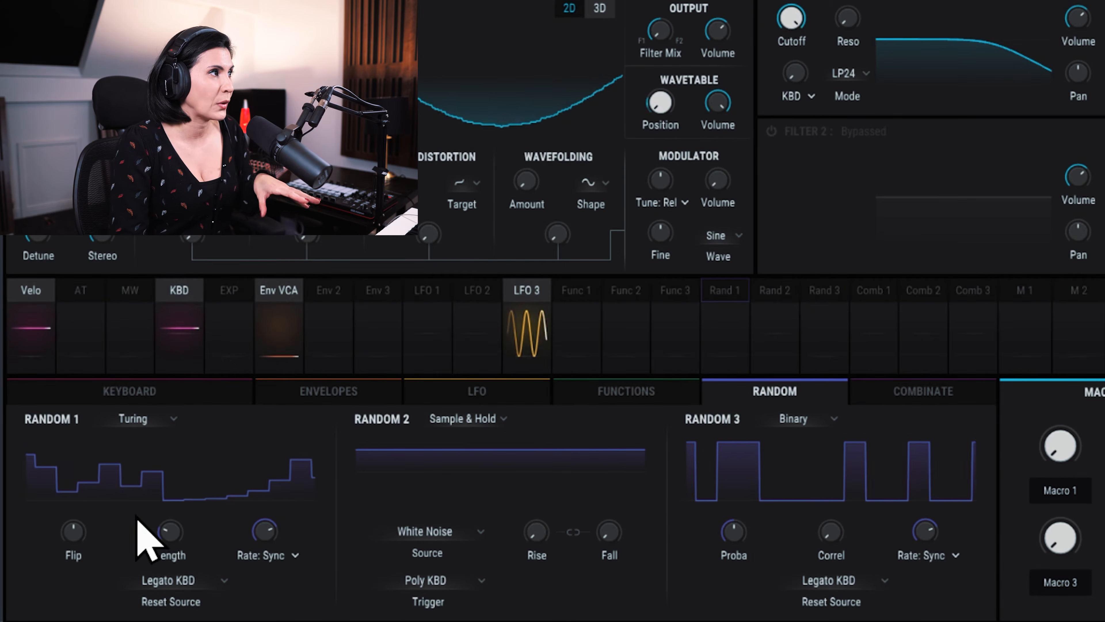
left_click(194, 580)
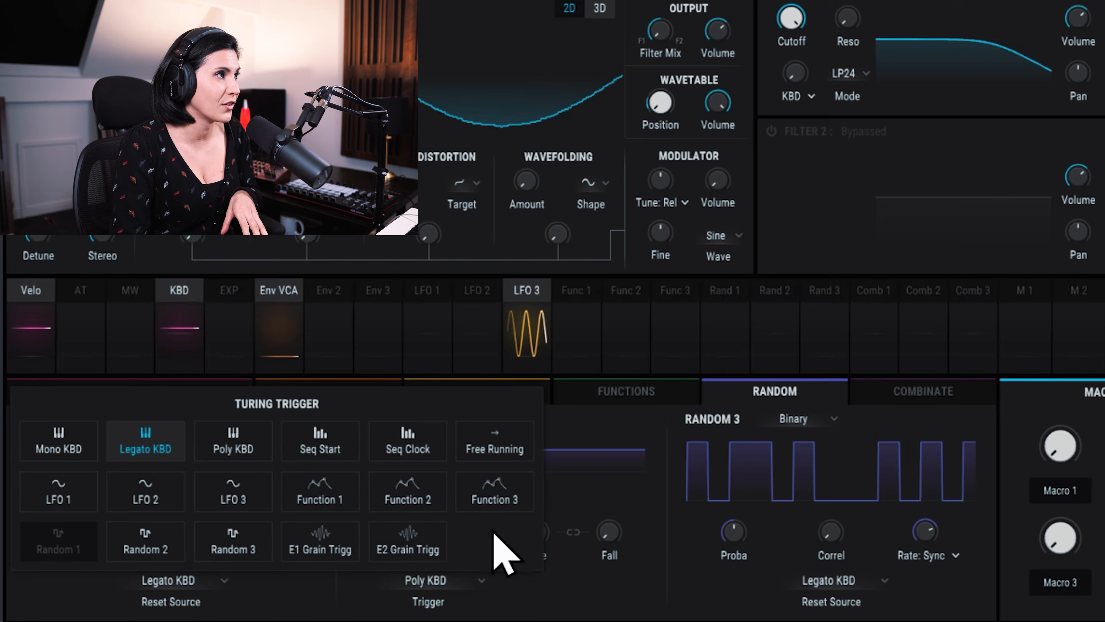
left_click(304, 614)
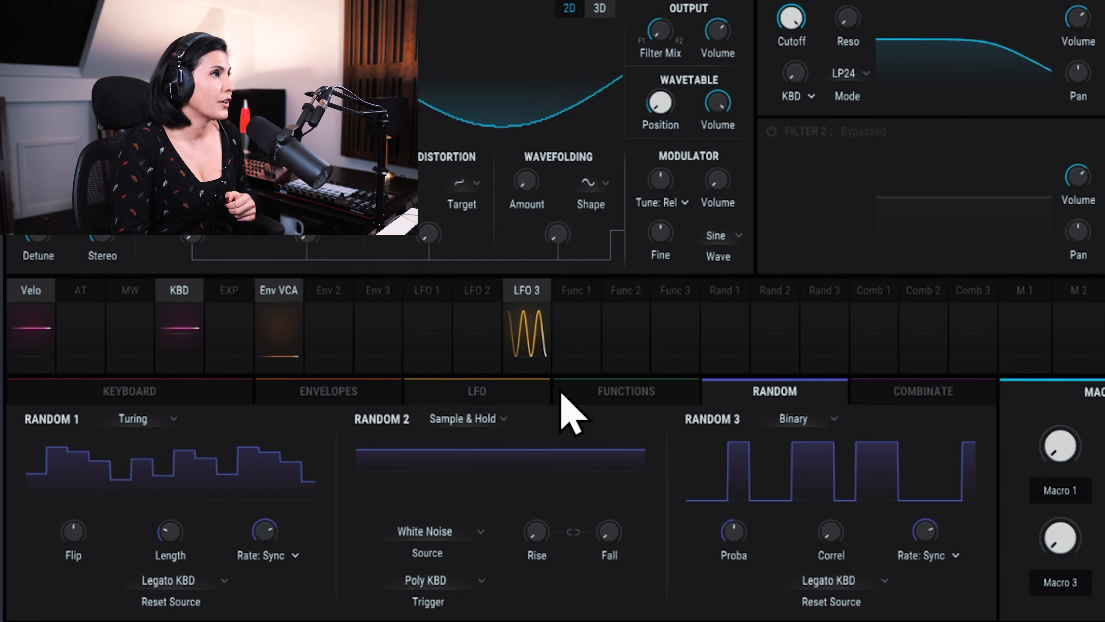
Modulate the waveform of LFO 3 with a small amount of Random 1.
left_click(528, 389)
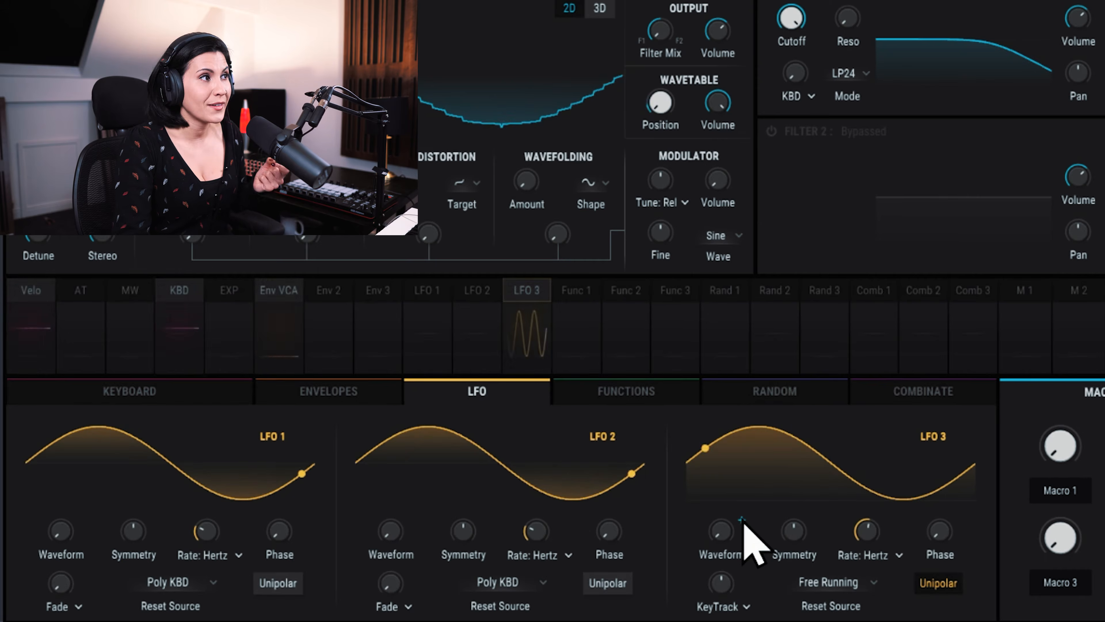
left_click(743, 540)
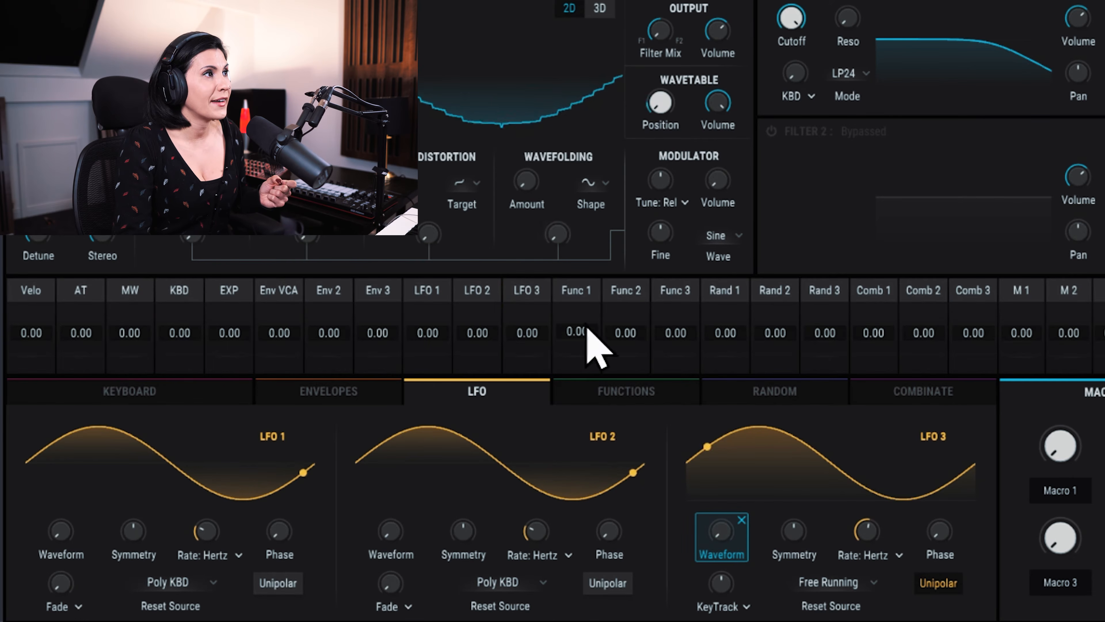
left_click_drag(725, 333, 725, 325)
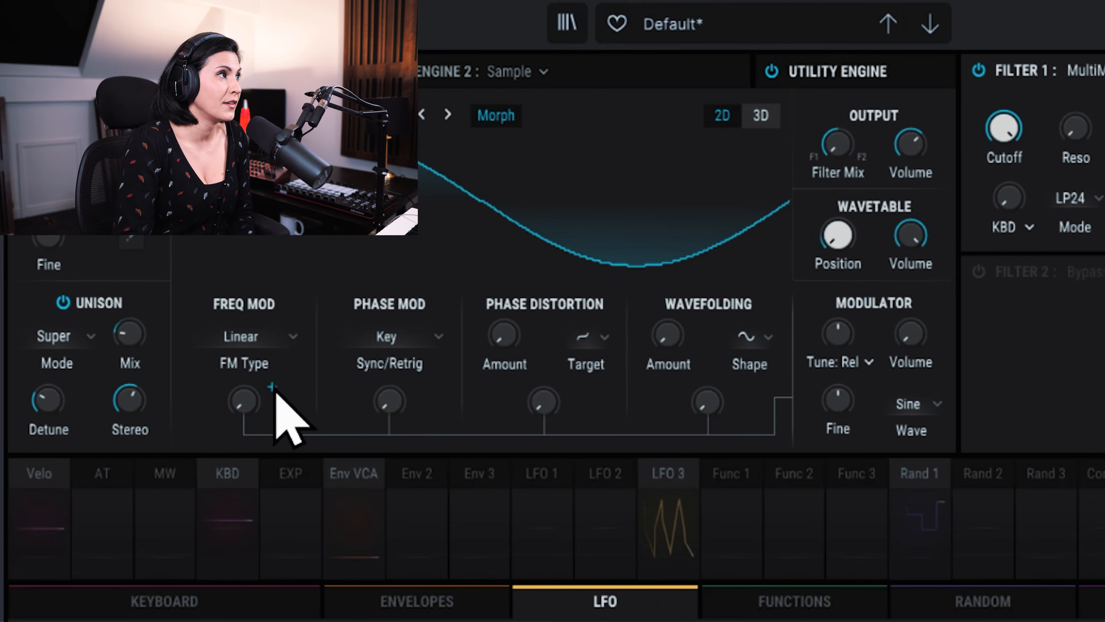
Modulate Engine 1's frequency modulation amount with LFO 1 at 0.27 and raise its base amount slightly.
left_click(275, 386)
left_click_drag(543, 526, 543, 515)
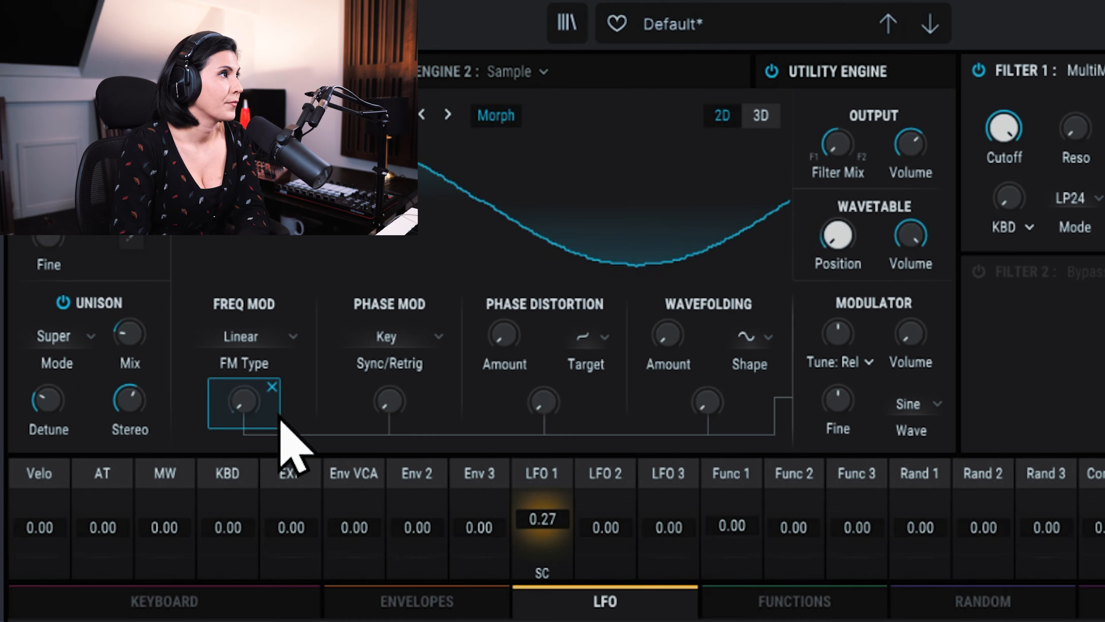
mouse_move(244, 399)
left_click_drag(244, 399, 244, 396)
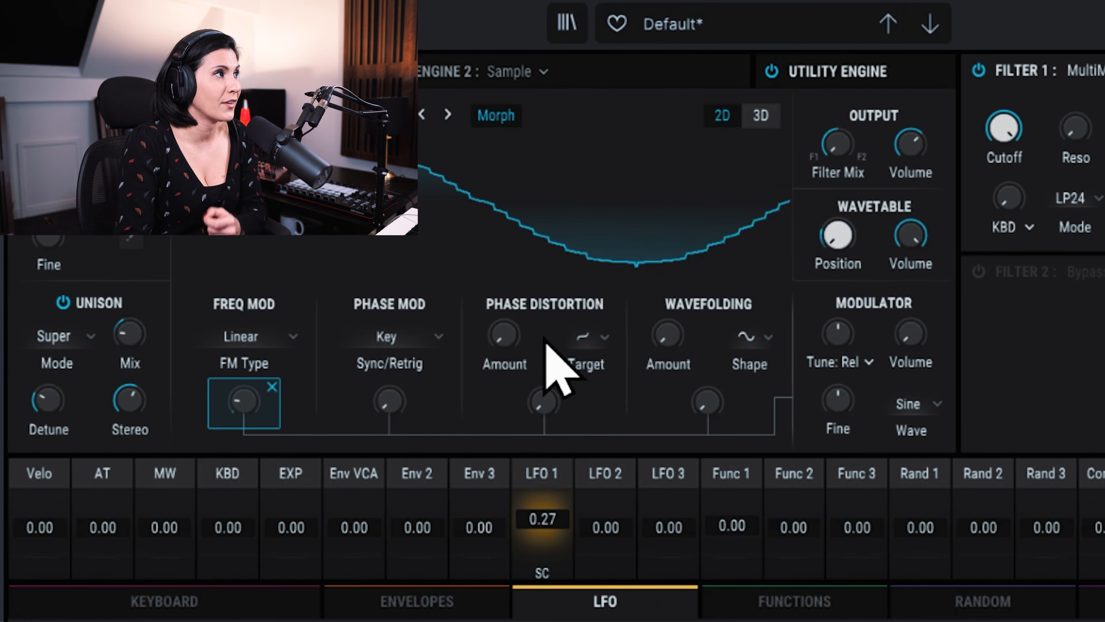
Modulate Engine 1's phase distortion amount with LFO 1 at 0.27.
left_click(536, 321)
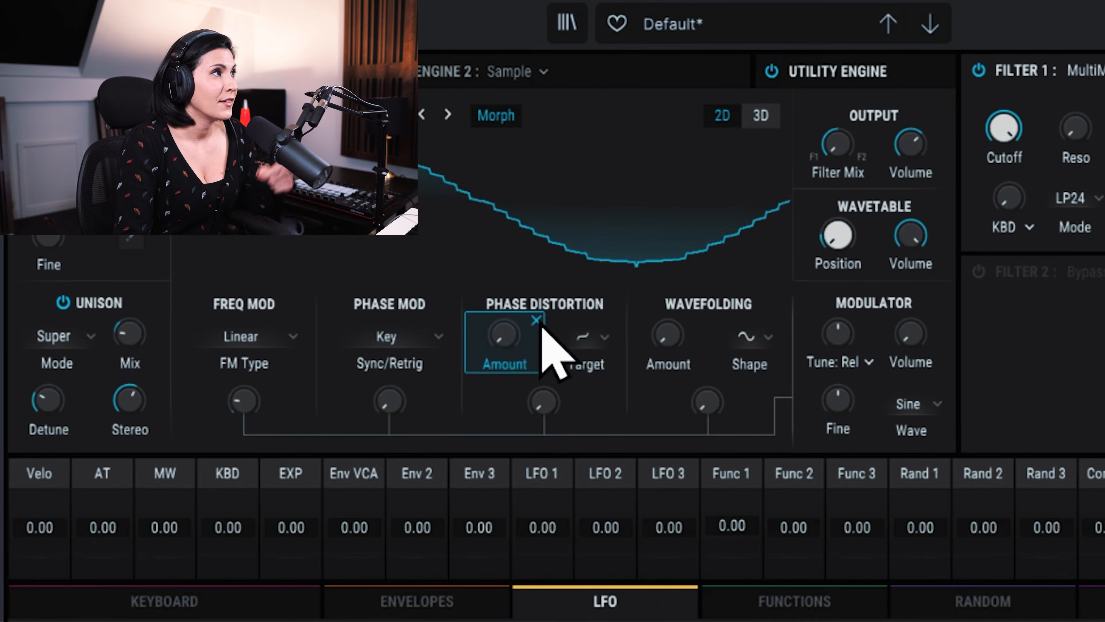
left_click_drag(536, 523, 535, 514)
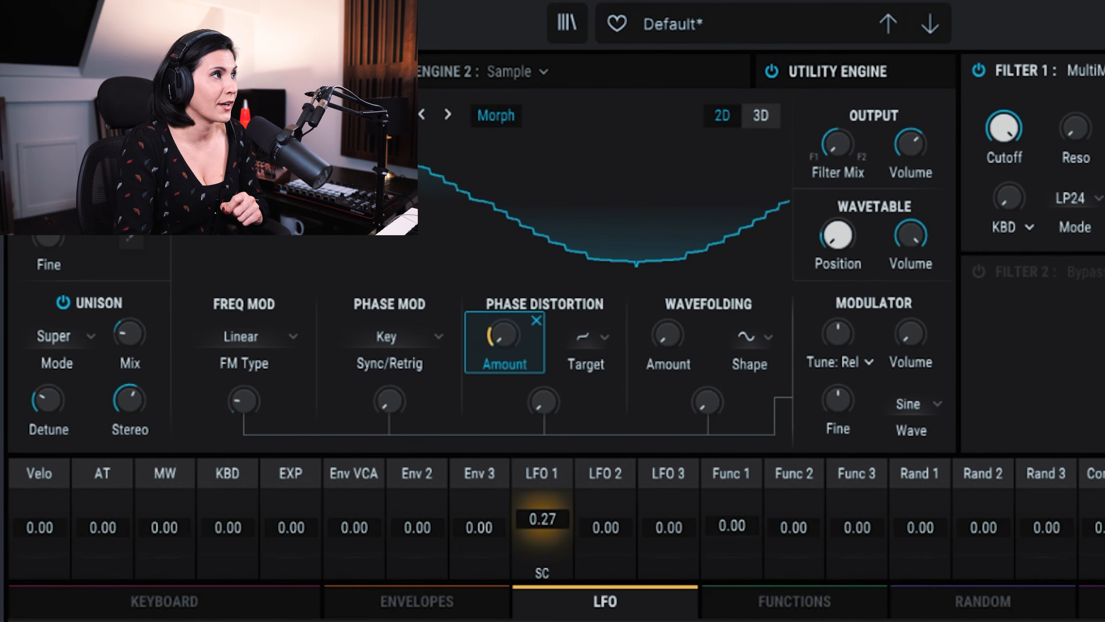
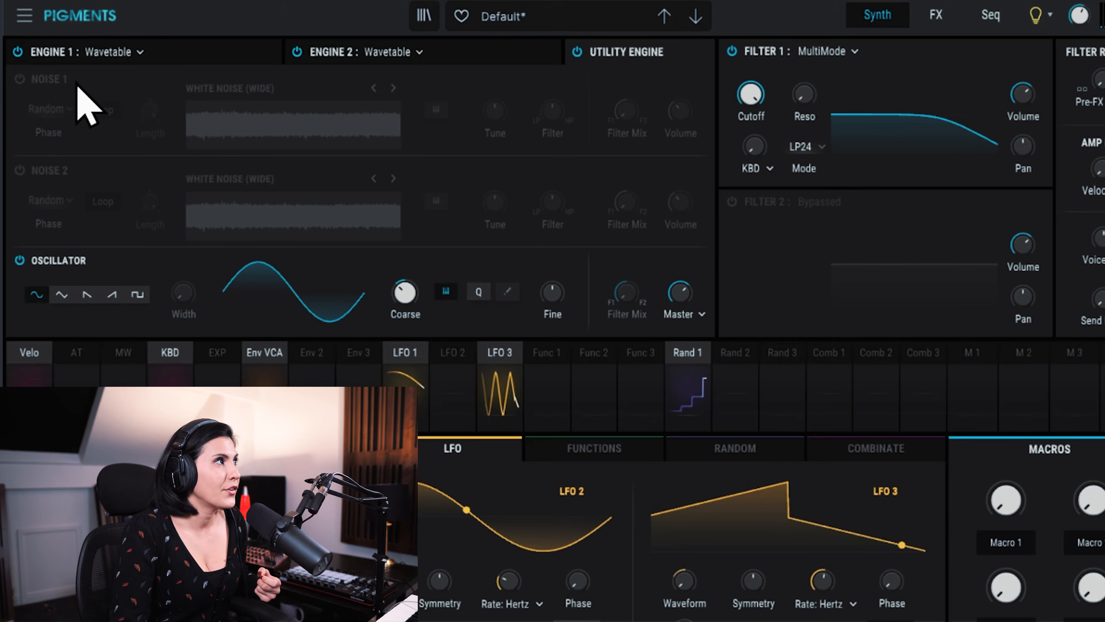
Enable Noise 1 in the Utility Engine and load the Fake Rain sample from the Texture collection.
left_click(21, 79)
left_click(288, 107)
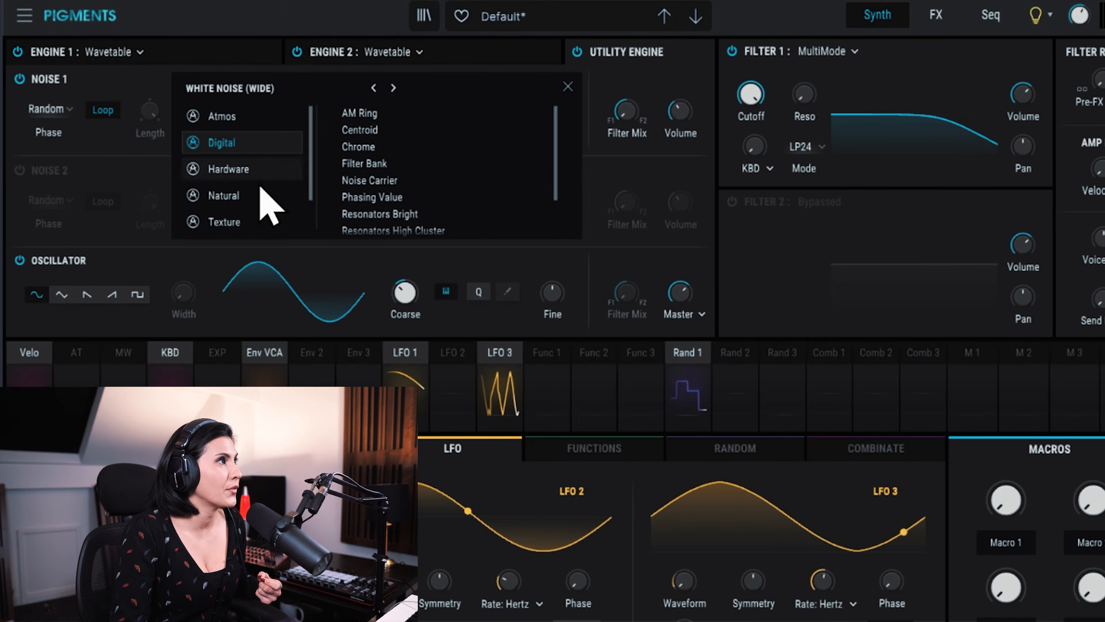
left_click(247, 222)
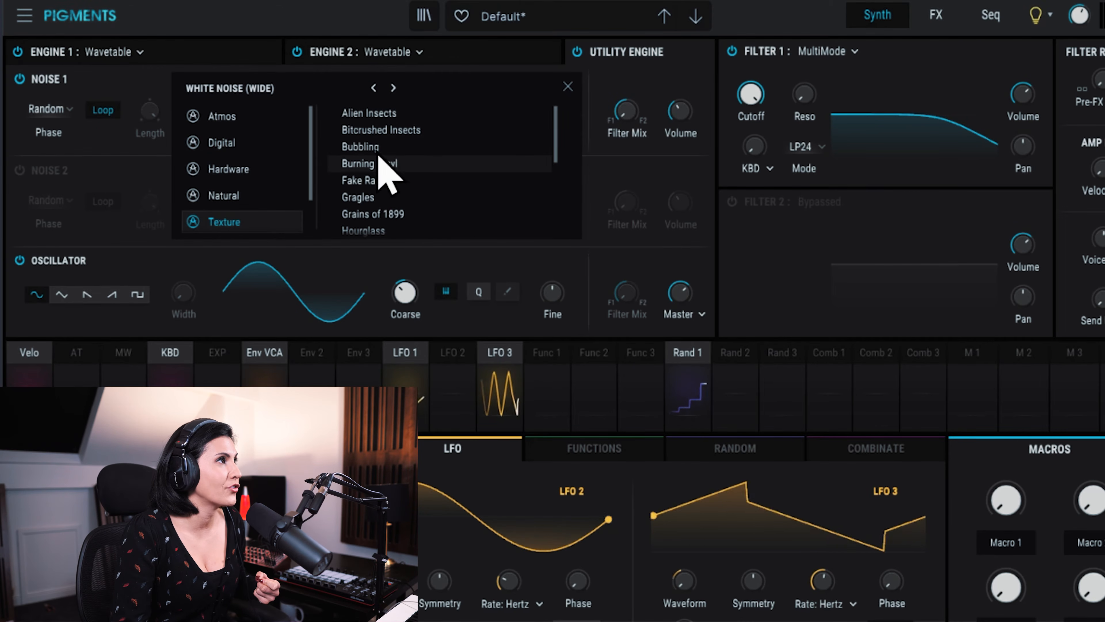
left_click(375, 181)
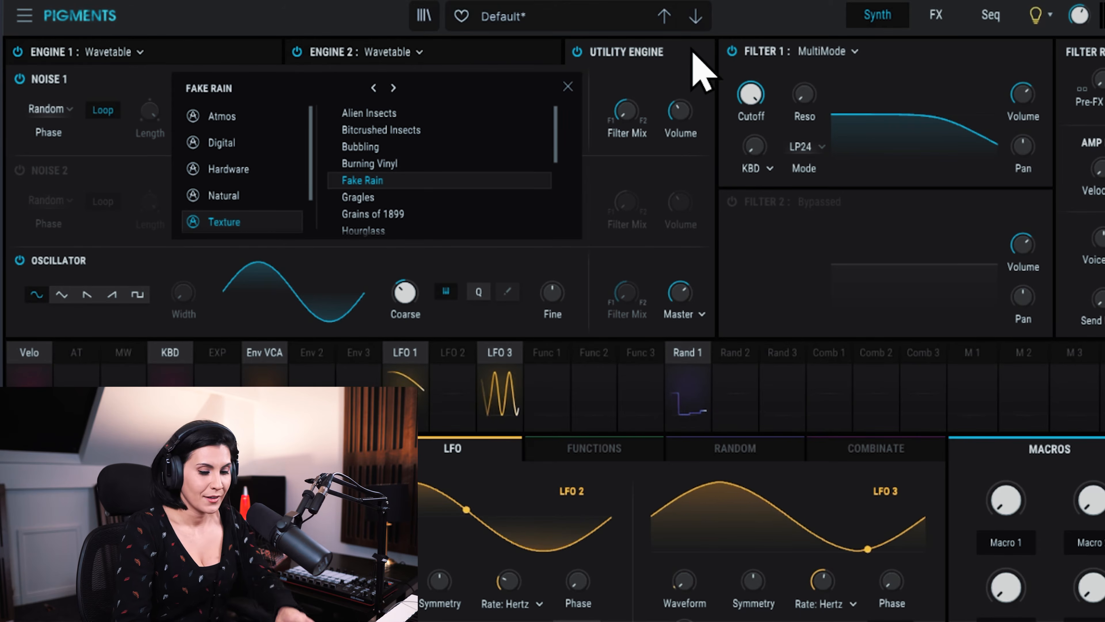
left_click(568, 86)
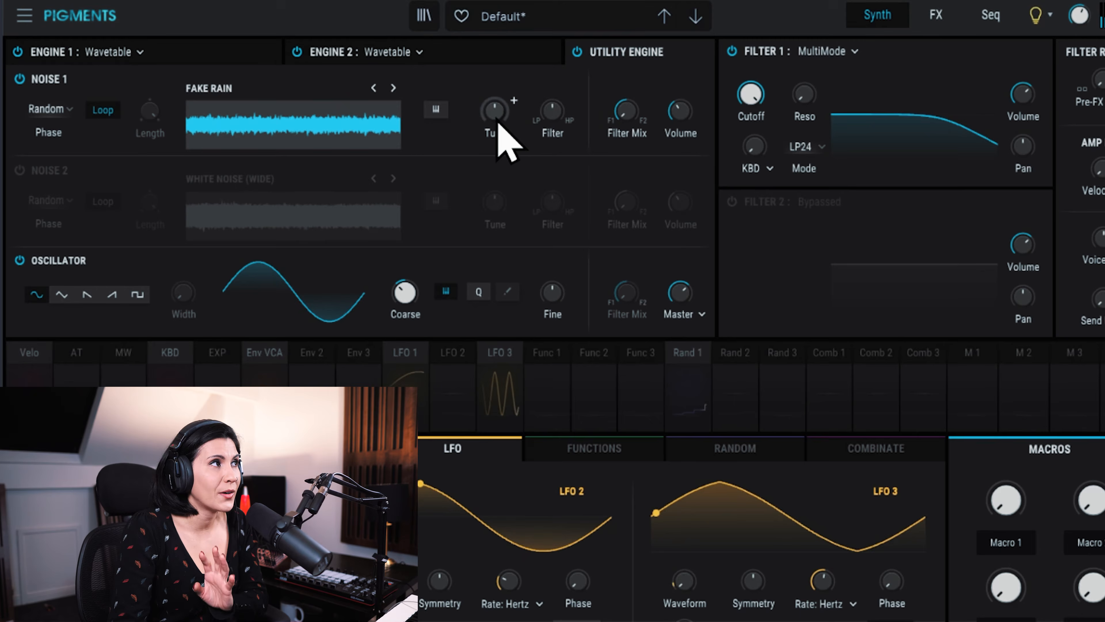
Raise the tuning of Noise 1 and modulate its slightly lowered volume with LFO 3 at 0.25.
mouse_move(500, 123)
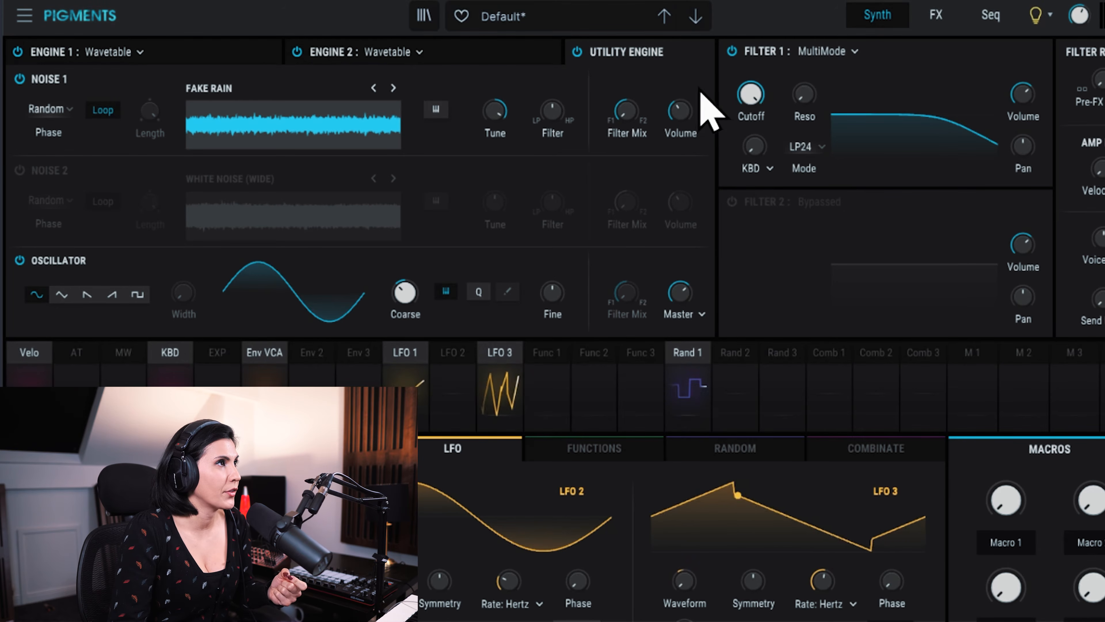
left_click(701, 101)
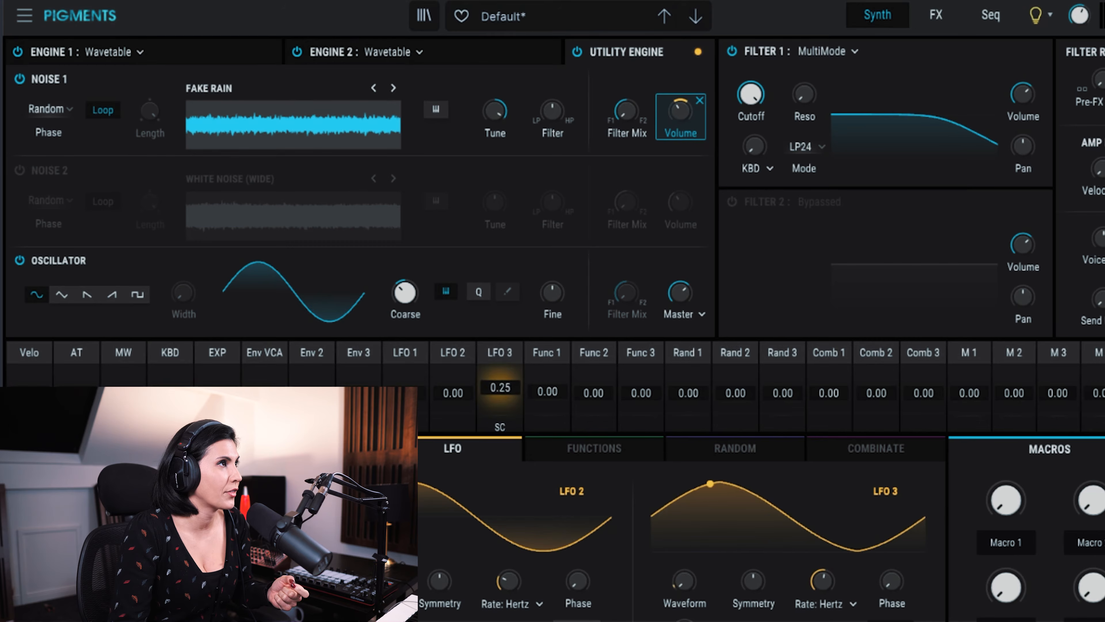
left_click_drag(683, 112, 683, 127)
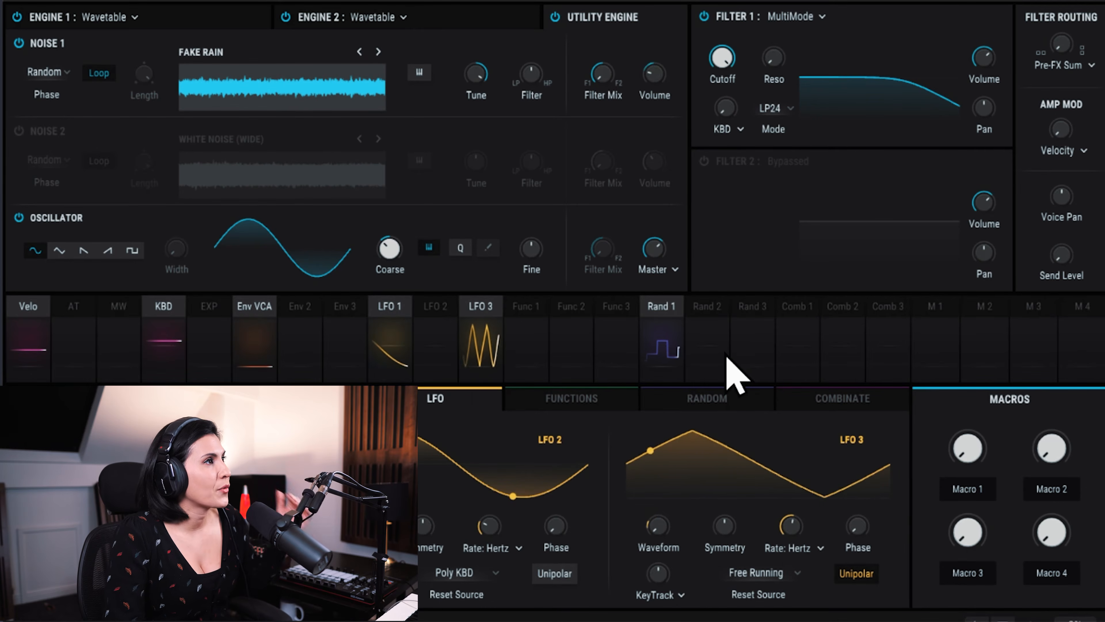
Modulate Filter 1's cutoff with LFO 1 at 0.43 and lower the base cutoff slightly.
mouse_move(722, 54)
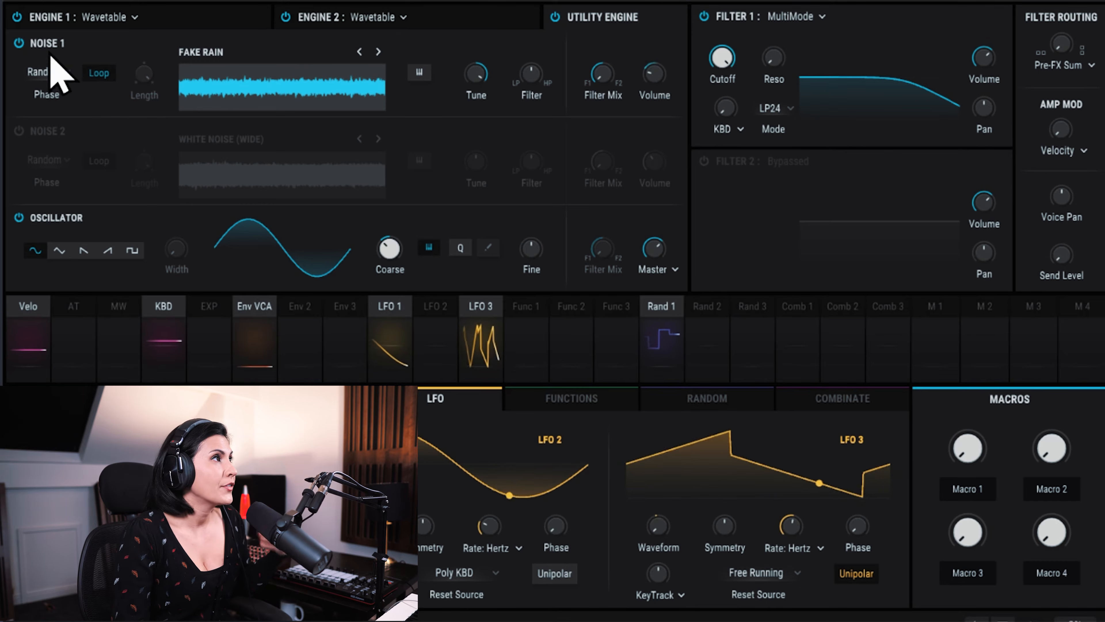
left_click(45, 18)
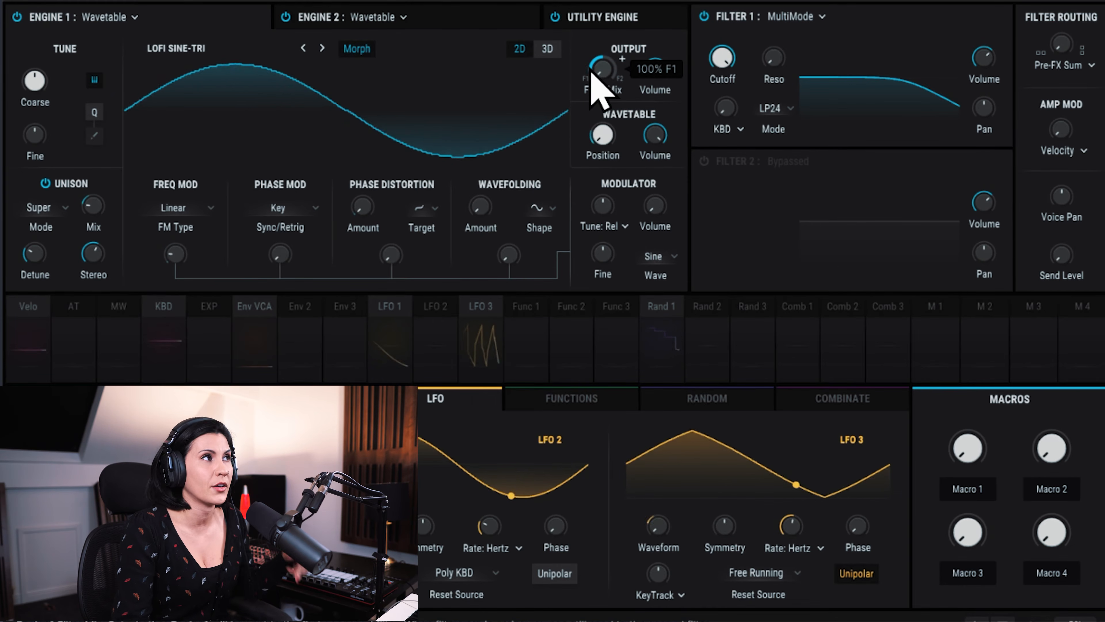
left_click(609, 18)
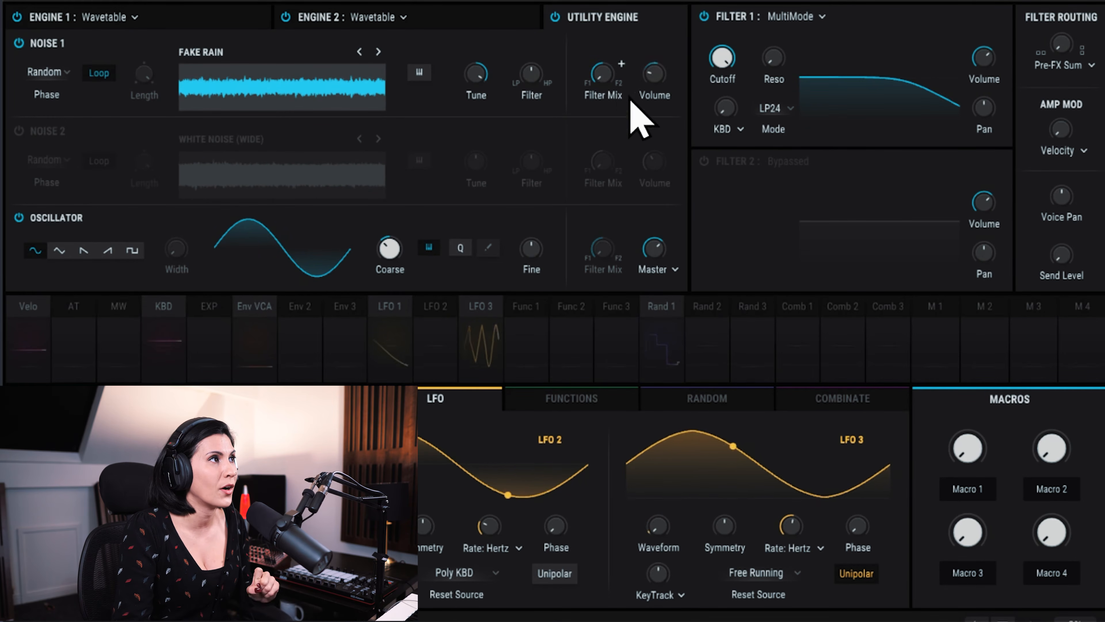
mouse_move(723, 59)
left_mouse_down()
mouse_move(723, 111)
mouse_move(723, 53)
mouse_move(742, 49)
left_mouse_up()
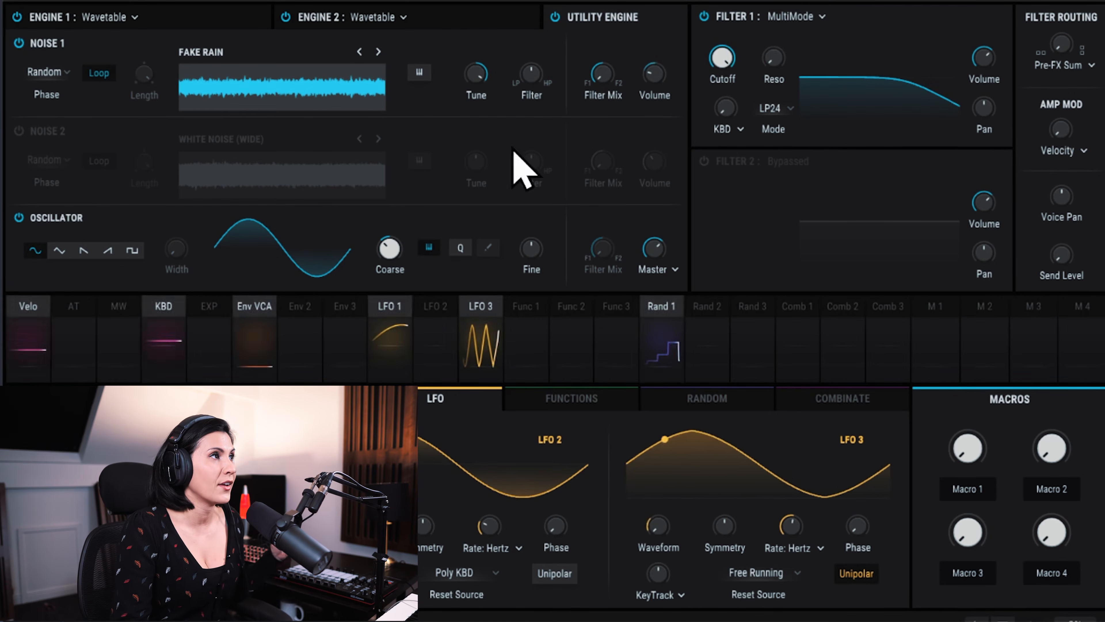
left_click(741, 48)
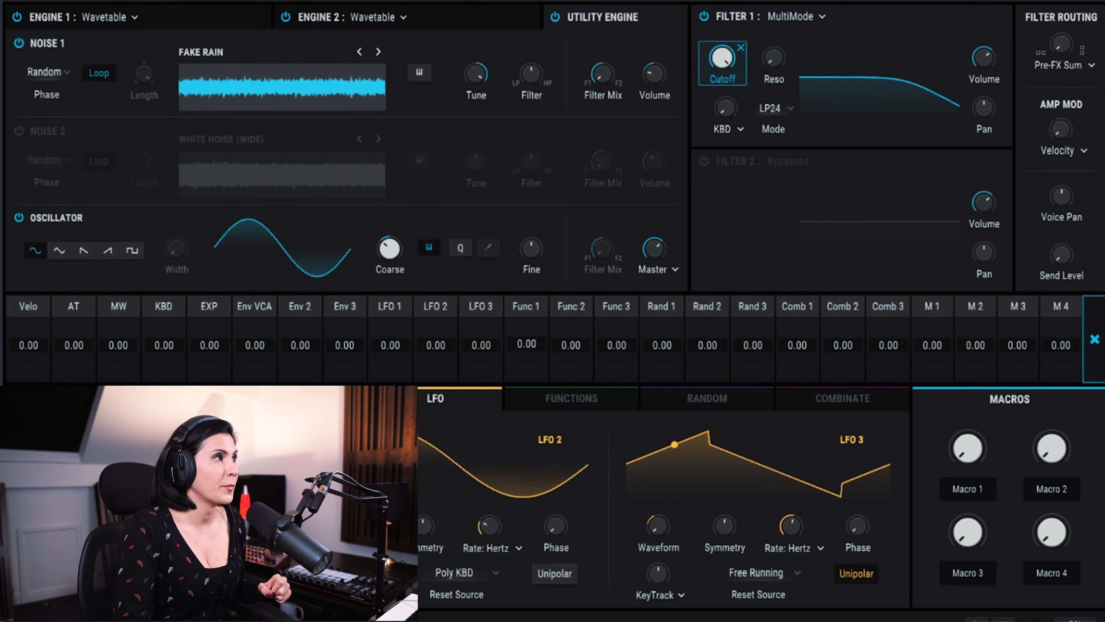
left_click_drag(382, 345, 382, 333)
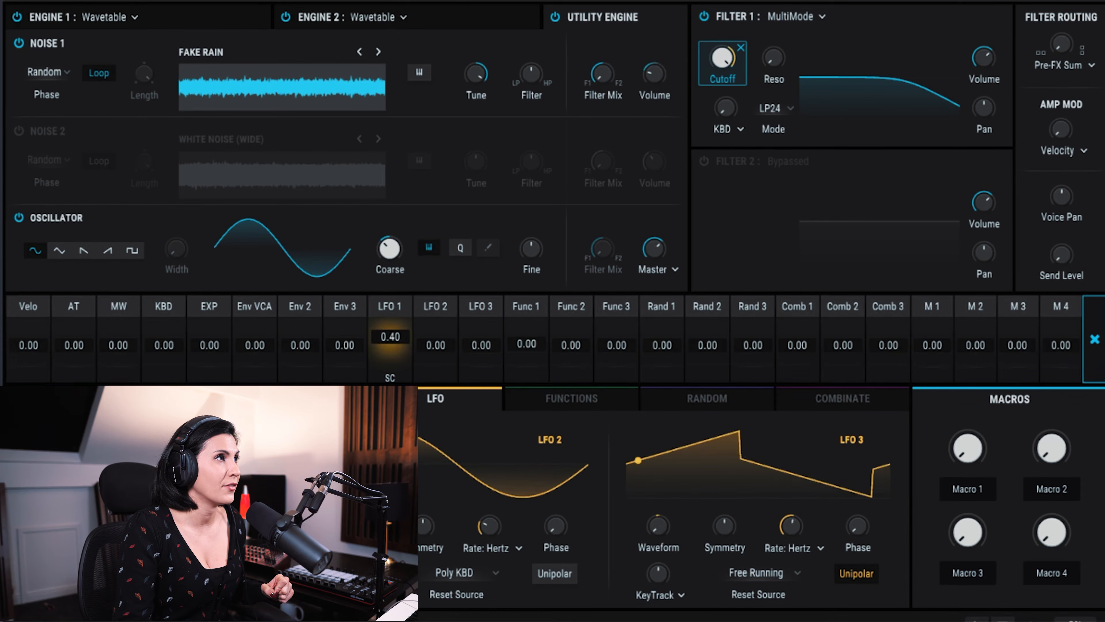
left_click_drag(717, 54, 719, 66)
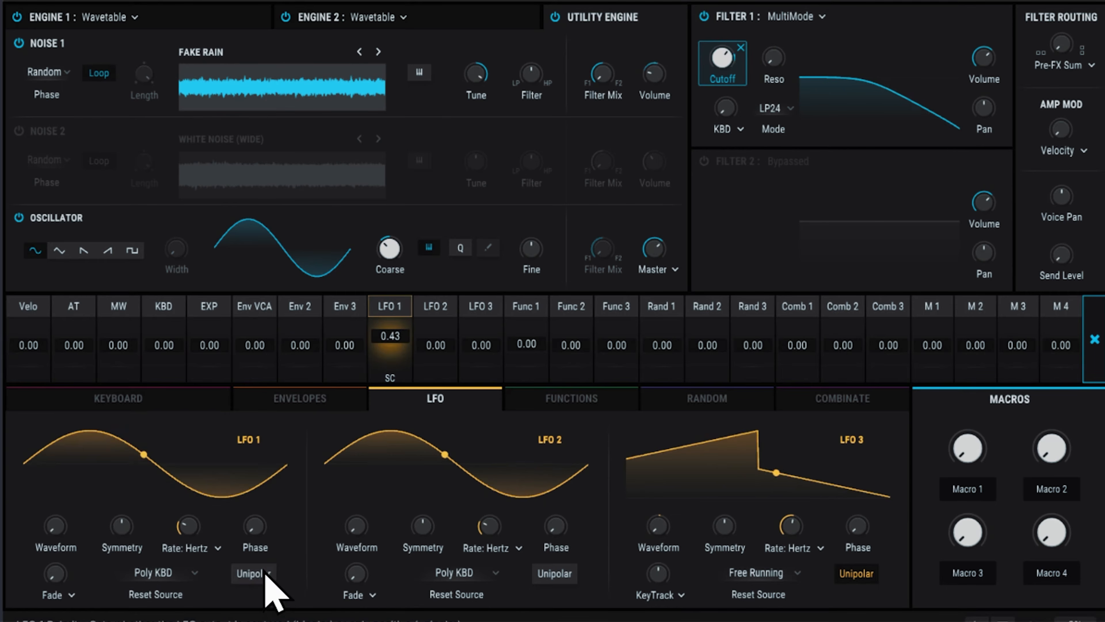
Make LFO 1 unipolar at a rate of about 1.5 Hz and slightly reduce its modulation of Filter 1's cutoff.
left_click(265, 573)
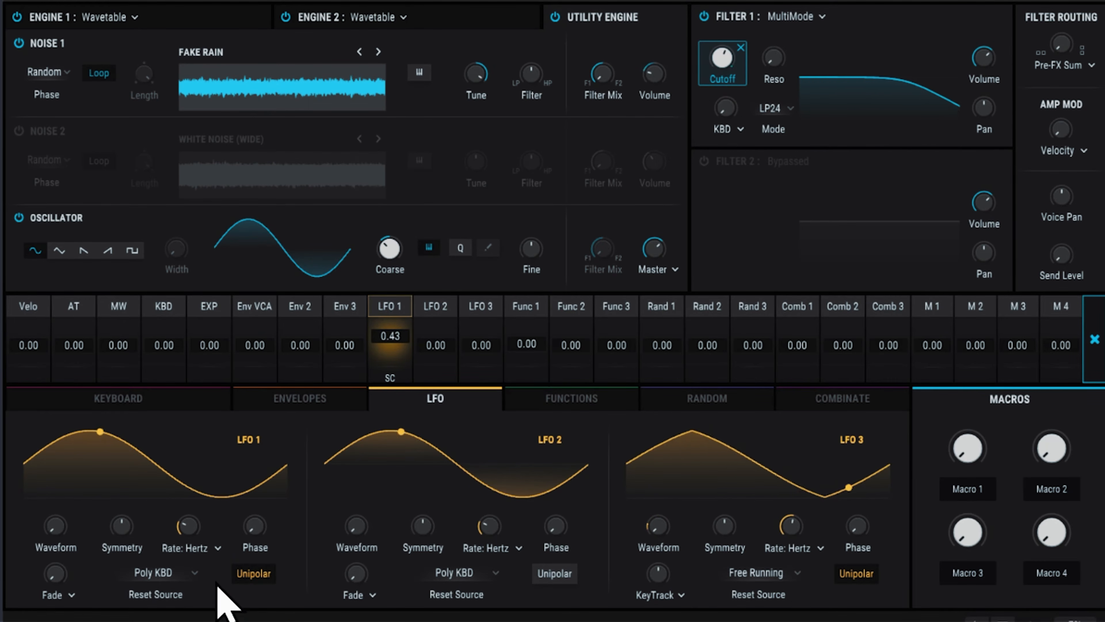
mouse_move(216, 515)
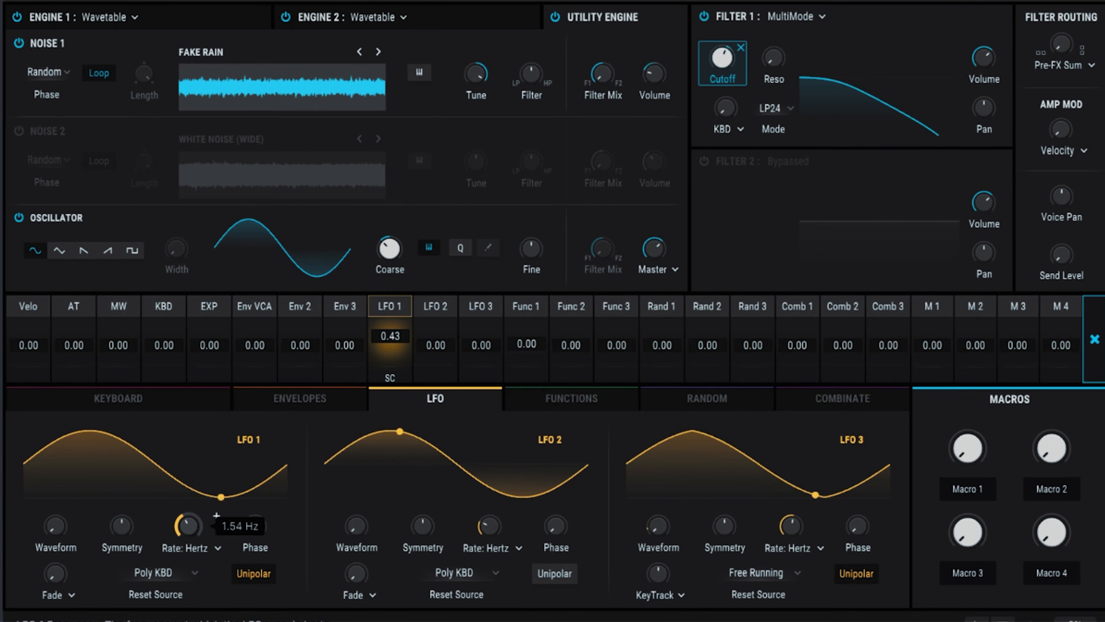
left_click_drag(188, 525, 188, 523)
left_click_drag(383, 333, 383, 337)
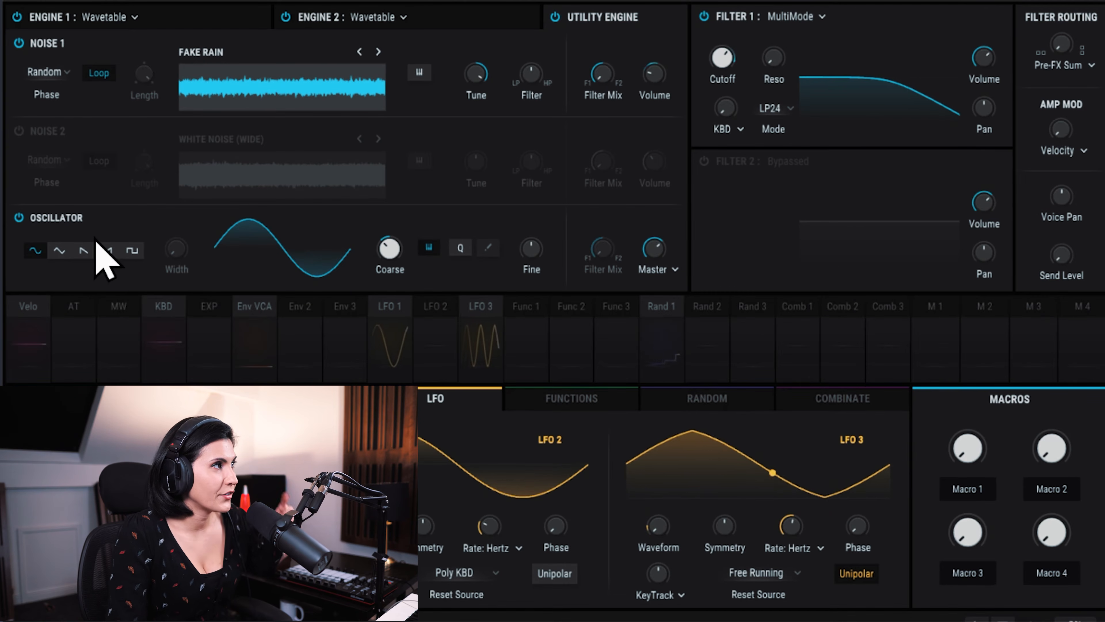
Enable Filter 2, route Engine 2's filter mix to it, and lower its cutoff.
left_click(331, 17)
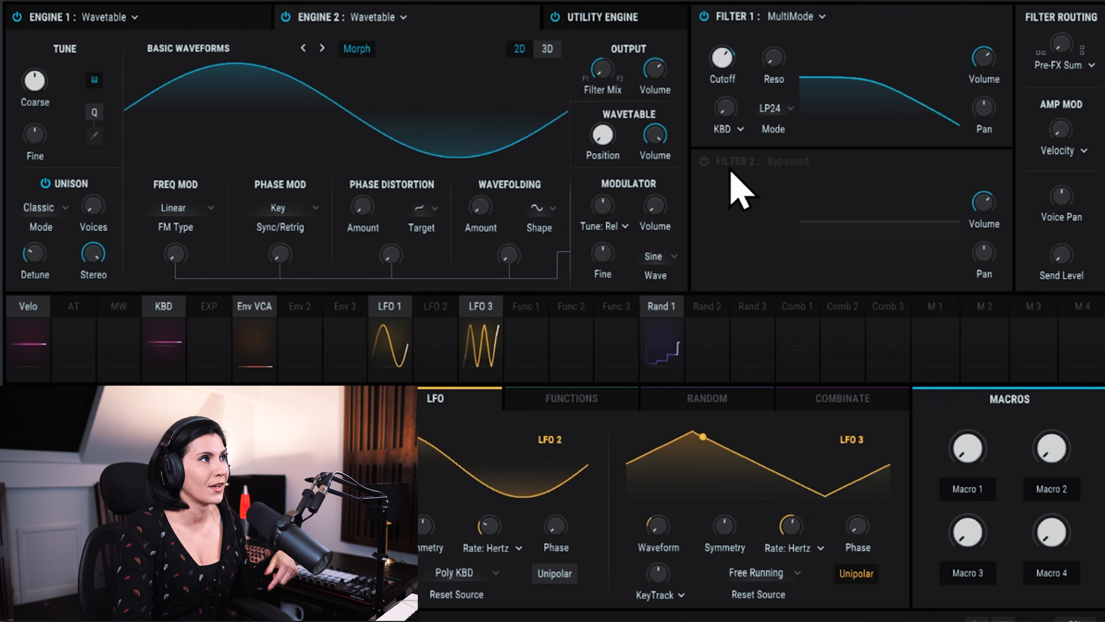
left_click(705, 162)
mouse_move(602, 70)
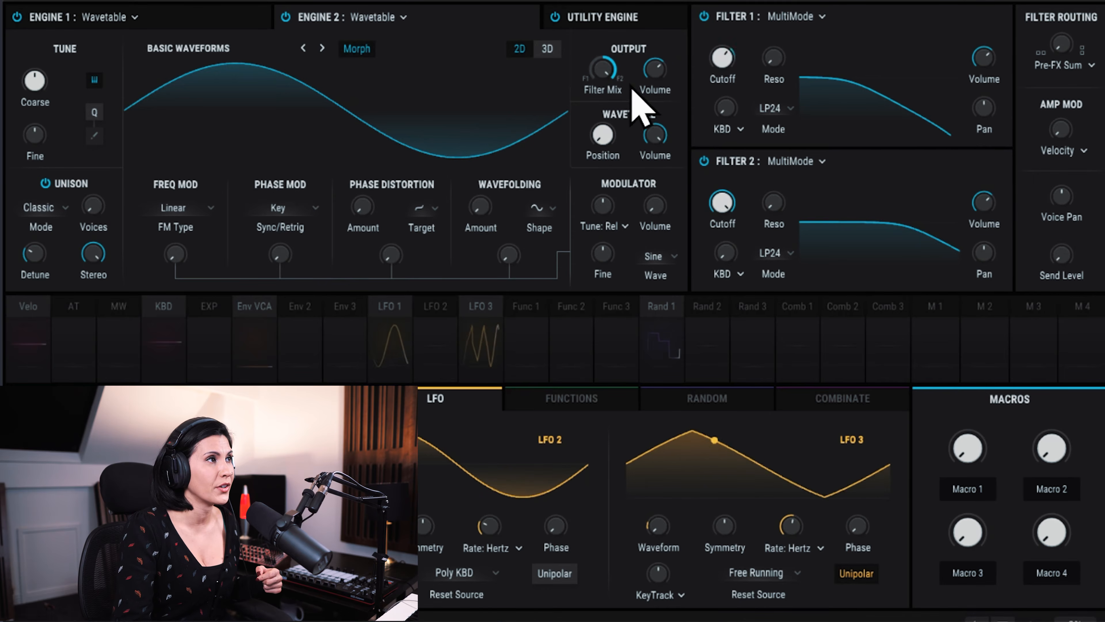
left_click_drag(725, 208, 724, 240)
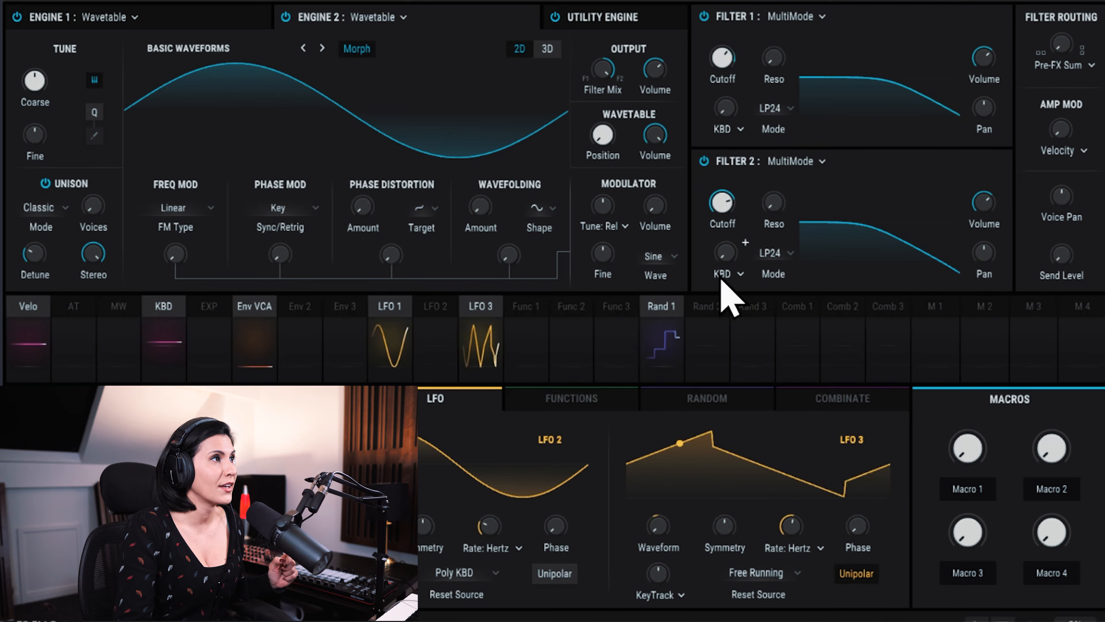
Switch Filter 1 and Filter 2 to LP12 mode and raise Filter 2's cutoff slightly.
left_click(775, 254)
left_click(734, 314)
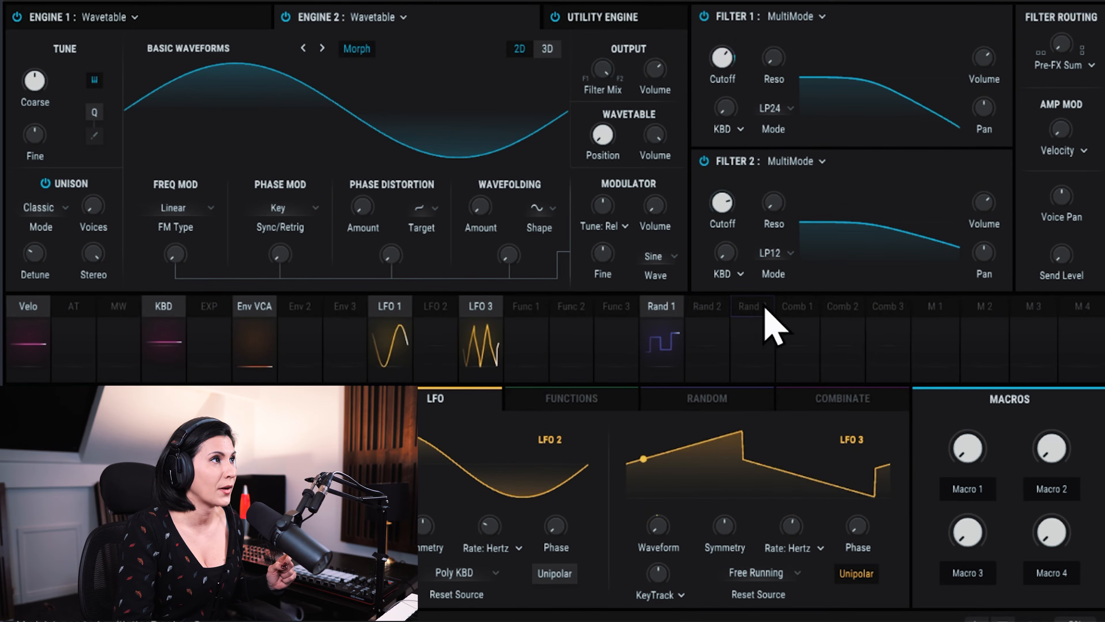
left_click(778, 109)
left_click(746, 171)
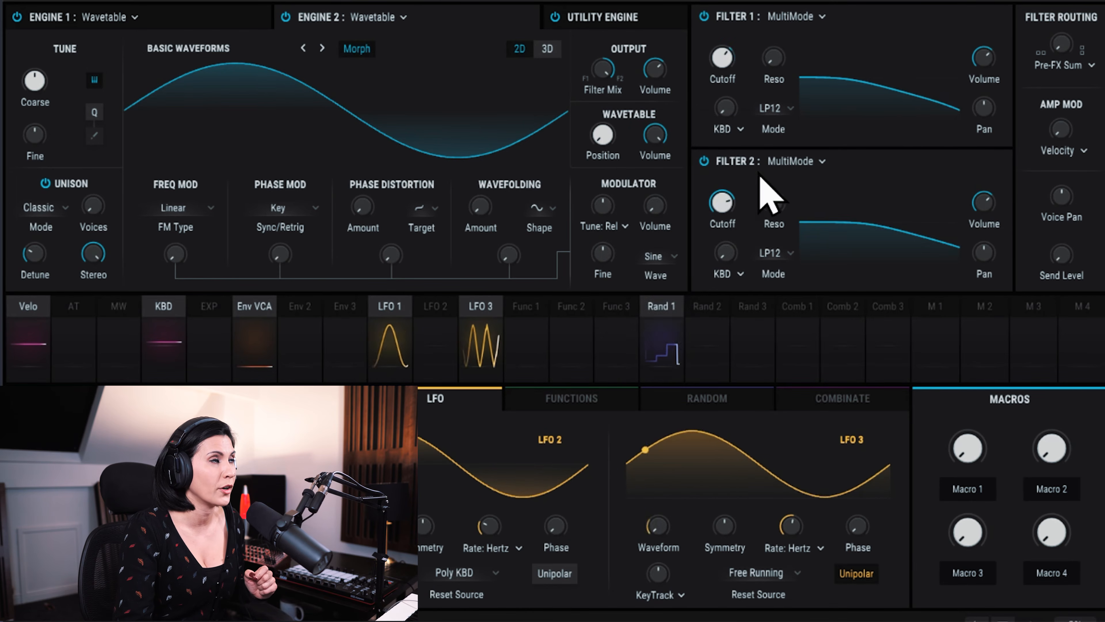
left_click_drag(716, 210, 715, 207)
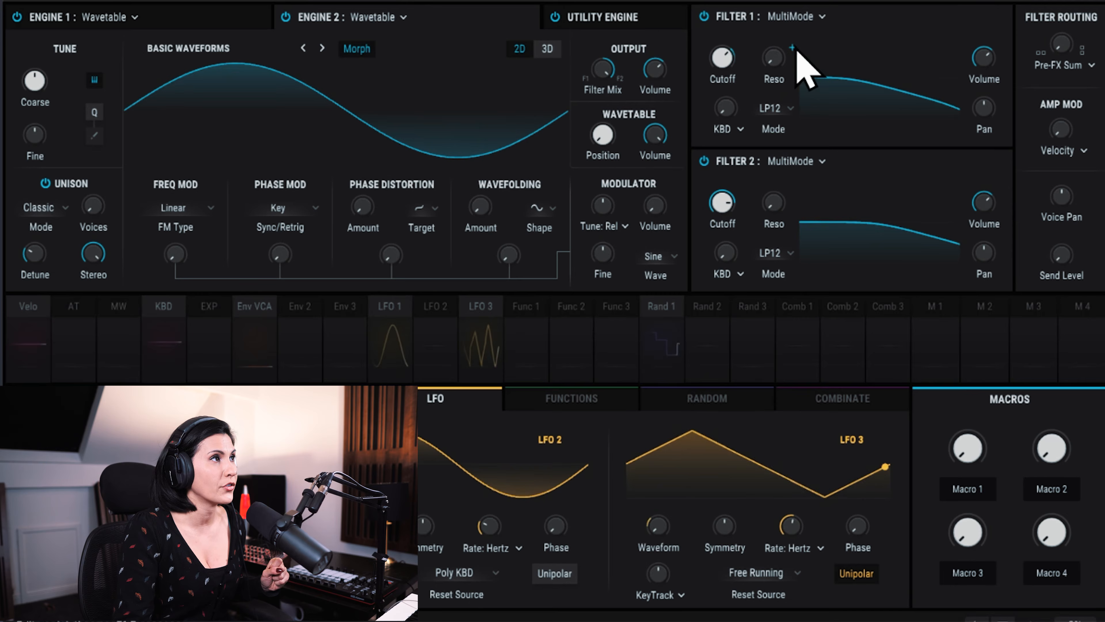
Modulate Filter 1's resonance with LFO 1 at 0.42 and set the filter routing mode to Split.
left_click(793, 48)
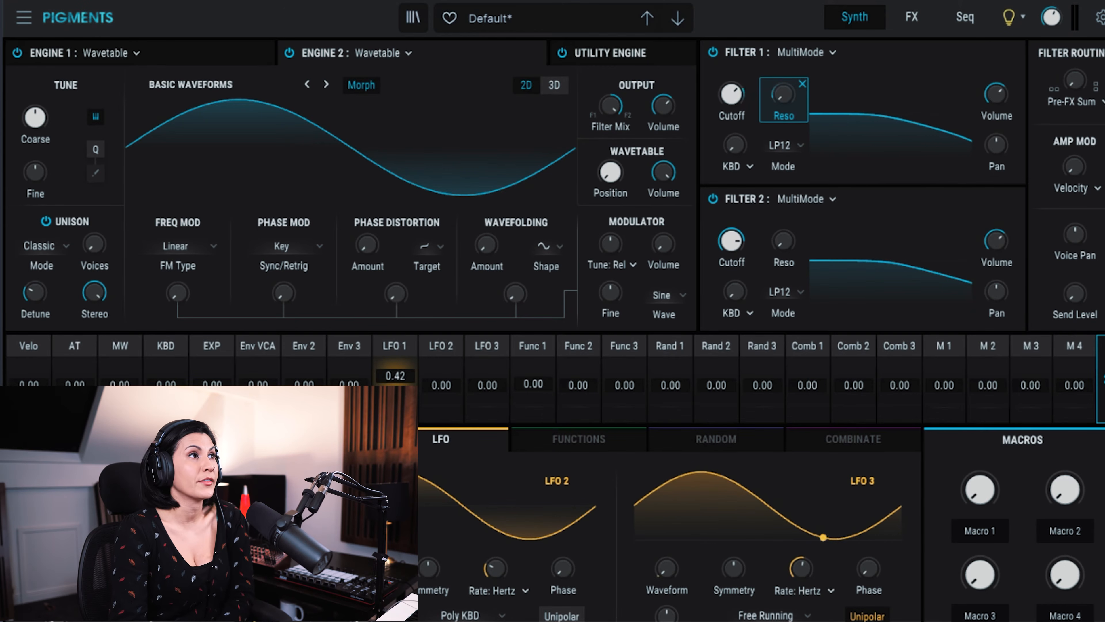
left_click(1065, 100)
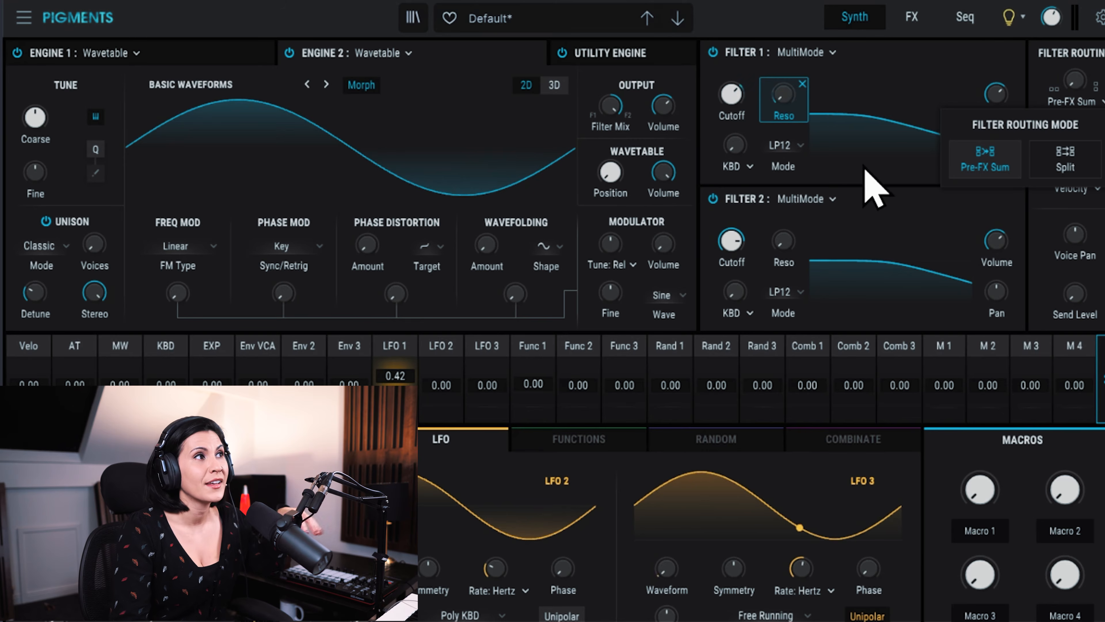
left_click(1078, 161)
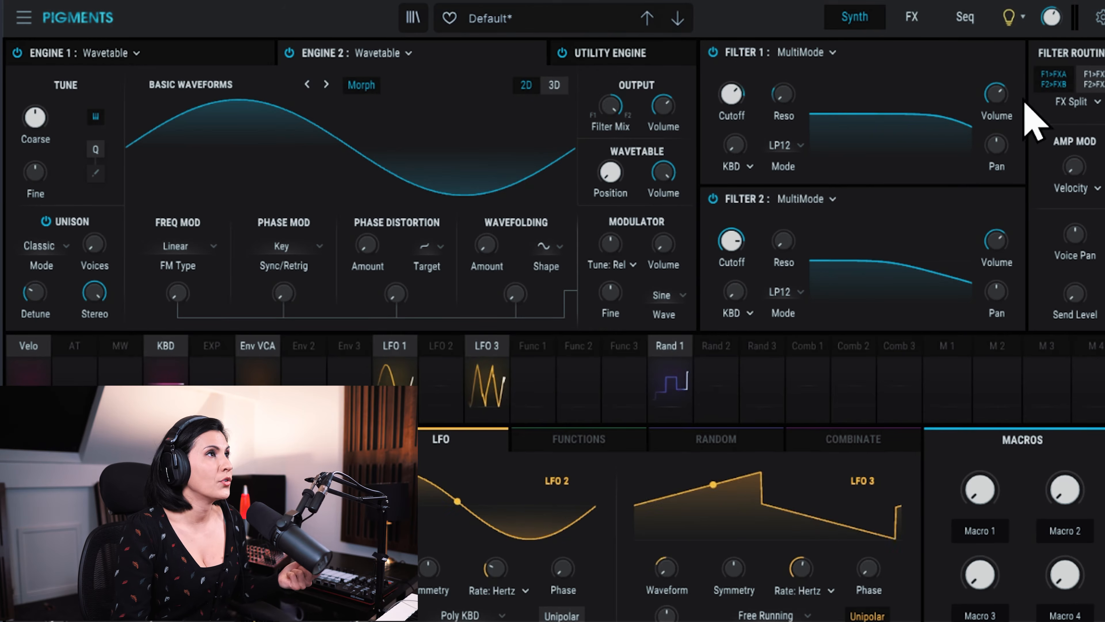
In FX A, replace Delay with Chorus JUN-6 at about 20 % dry/wet and replace Reverb with Multiband.
left_click(915, 20)
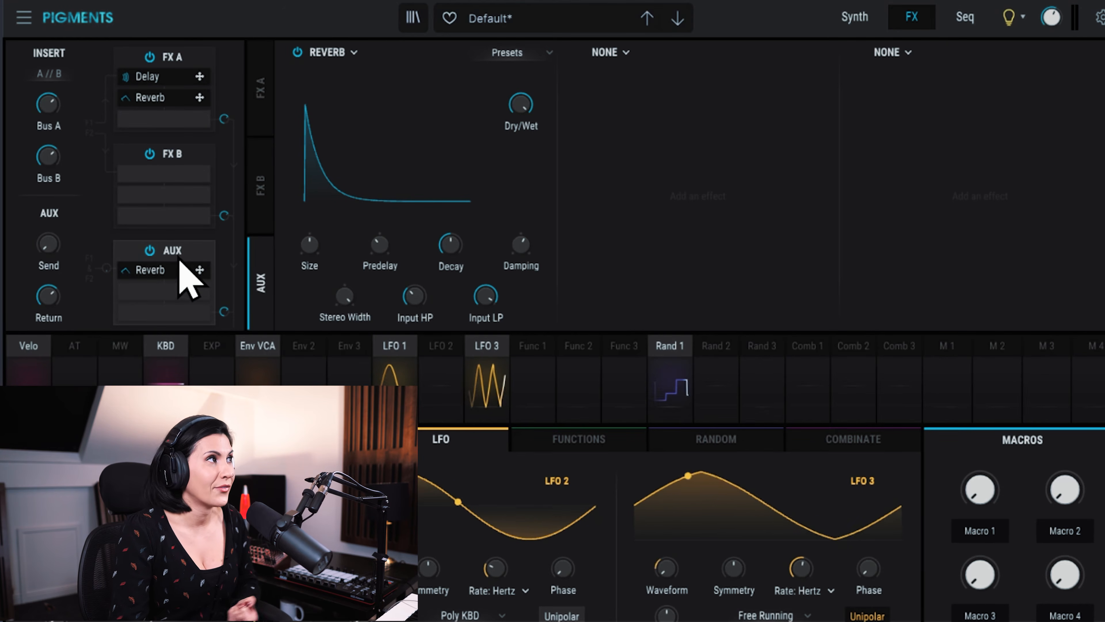
left_click(182, 55)
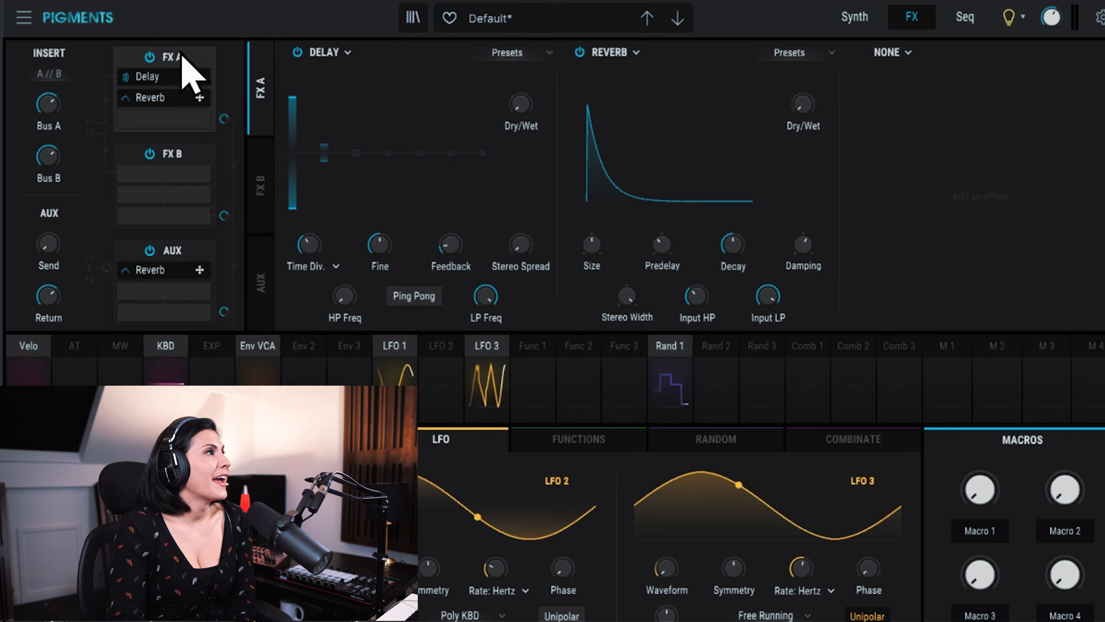
left_click(351, 53)
left_click(436, 342)
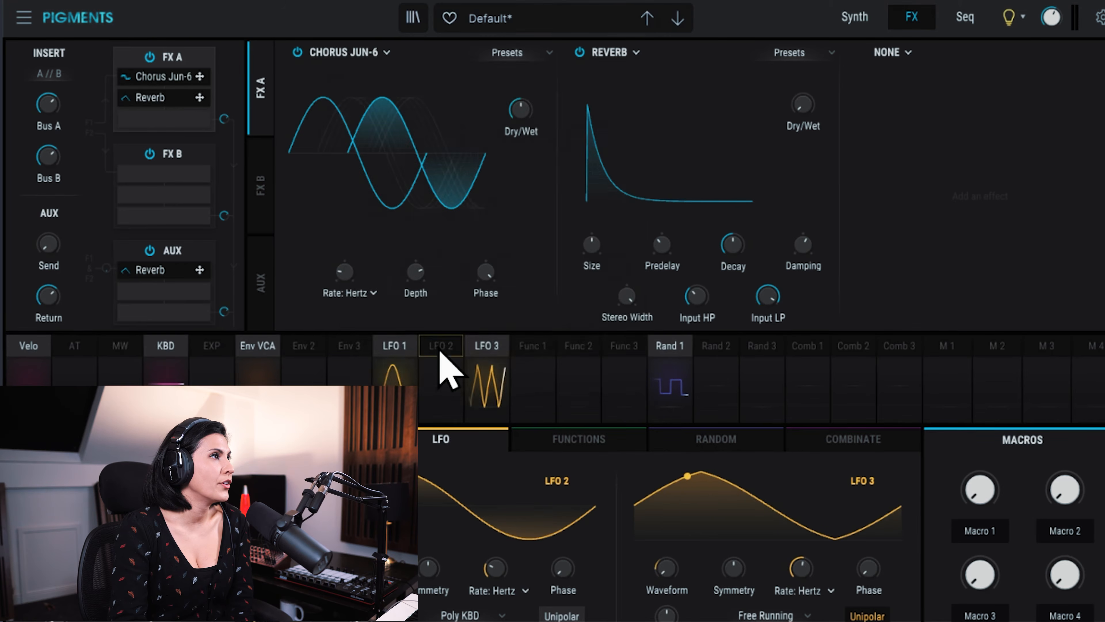
left_click(636, 53)
left_click(864, 140)
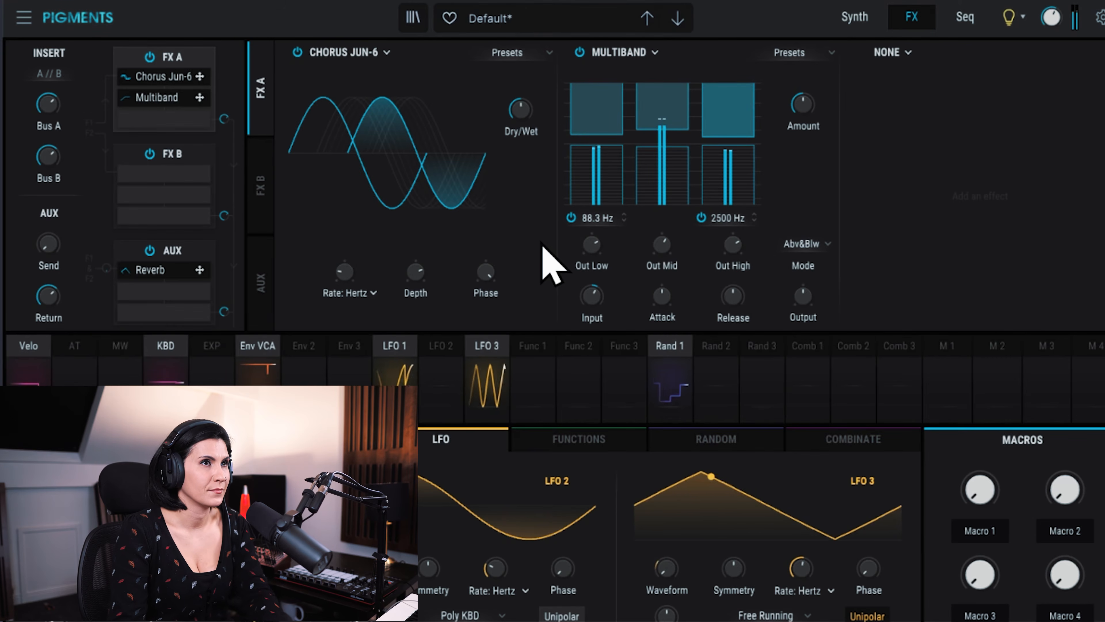
mouse_move(520, 109)
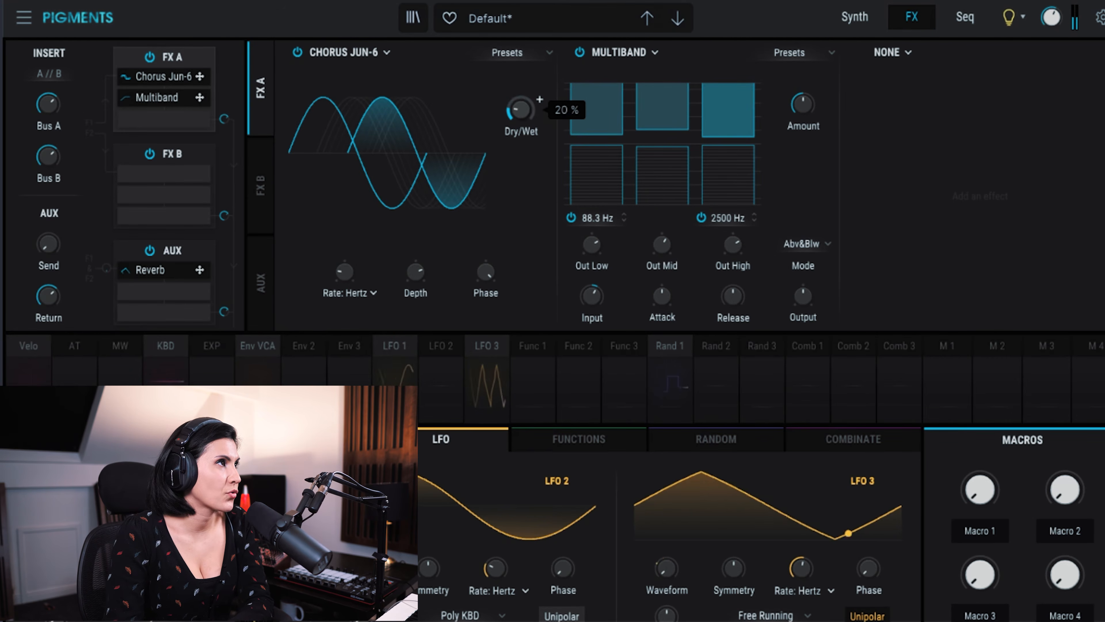
left_click_drag(528, 110, 527, 109)
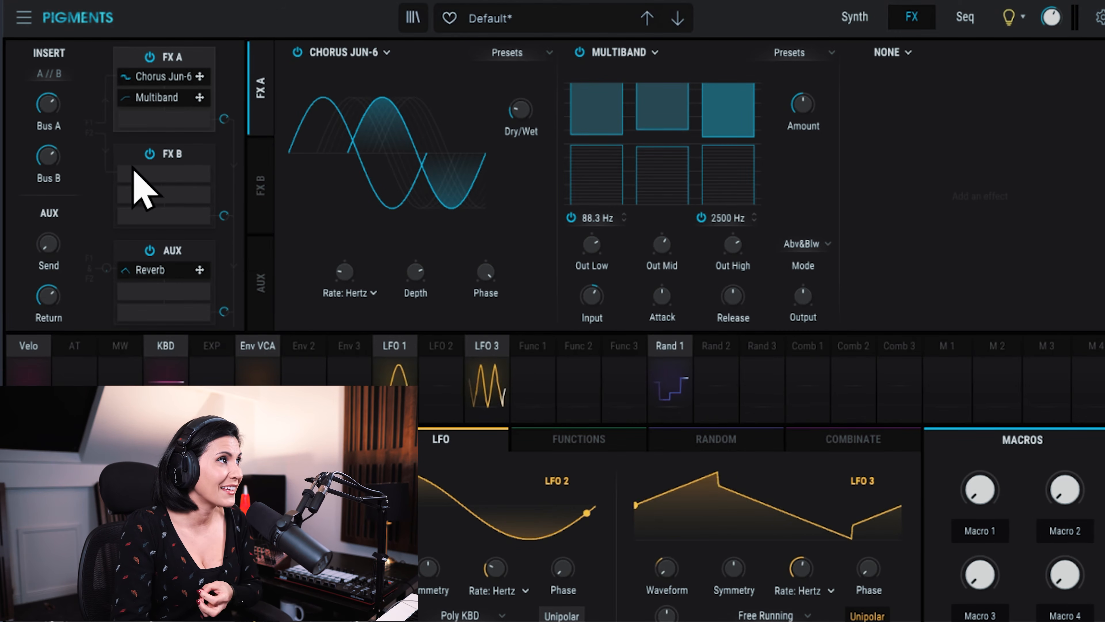
Add an Overdrive with raised drive and a Multi Filter to FX B.
left_click(194, 151)
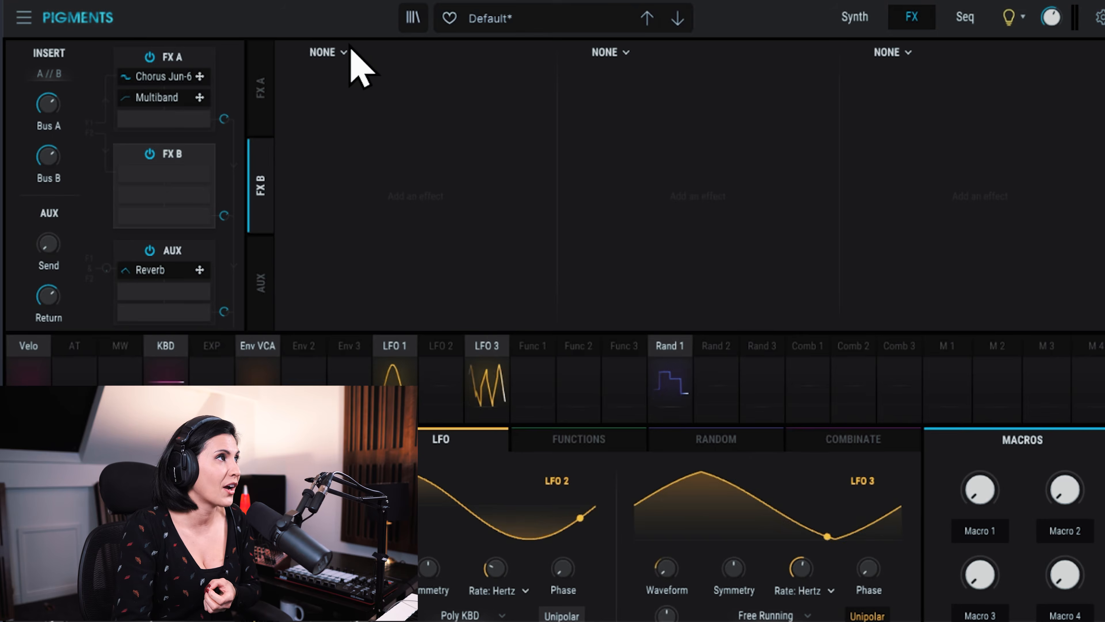
left_click(346, 52)
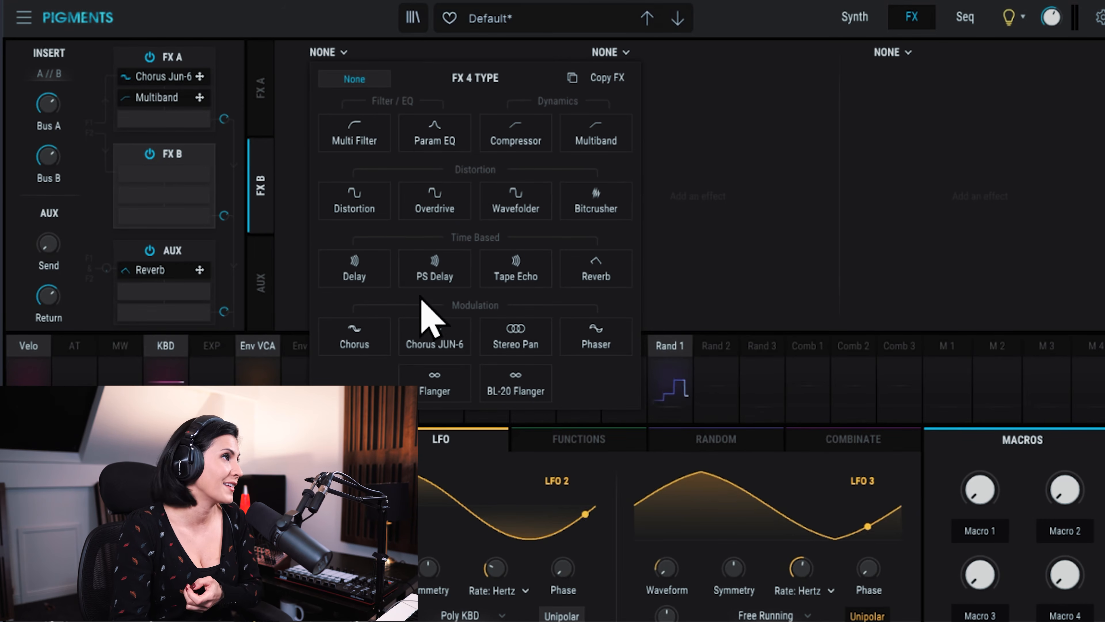
left_click(435, 201)
left_click(610, 52)
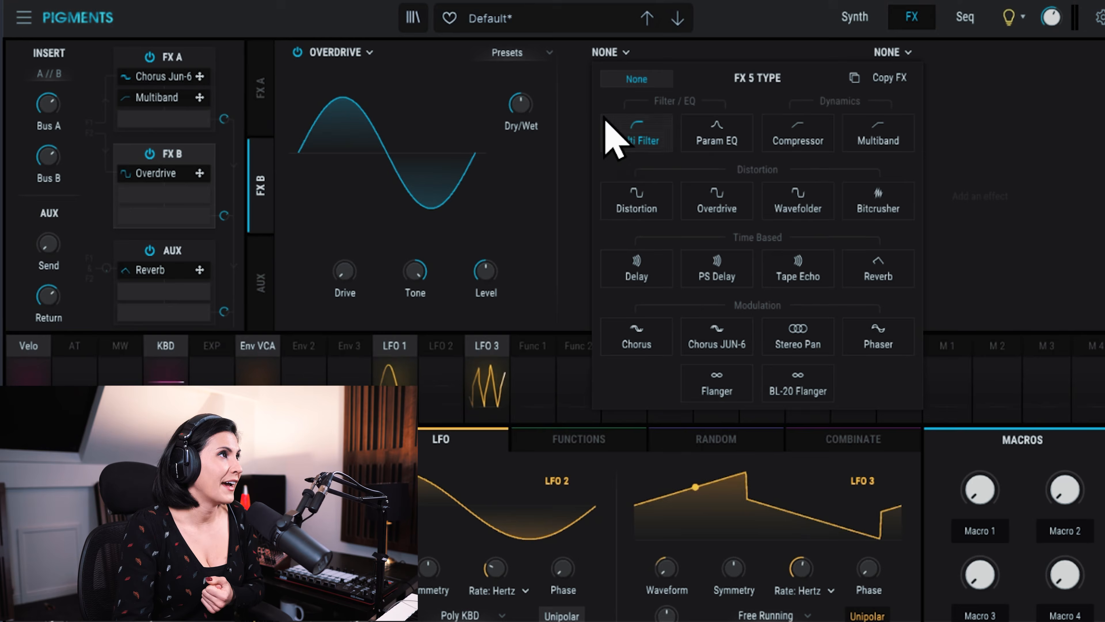
left_click(636, 141)
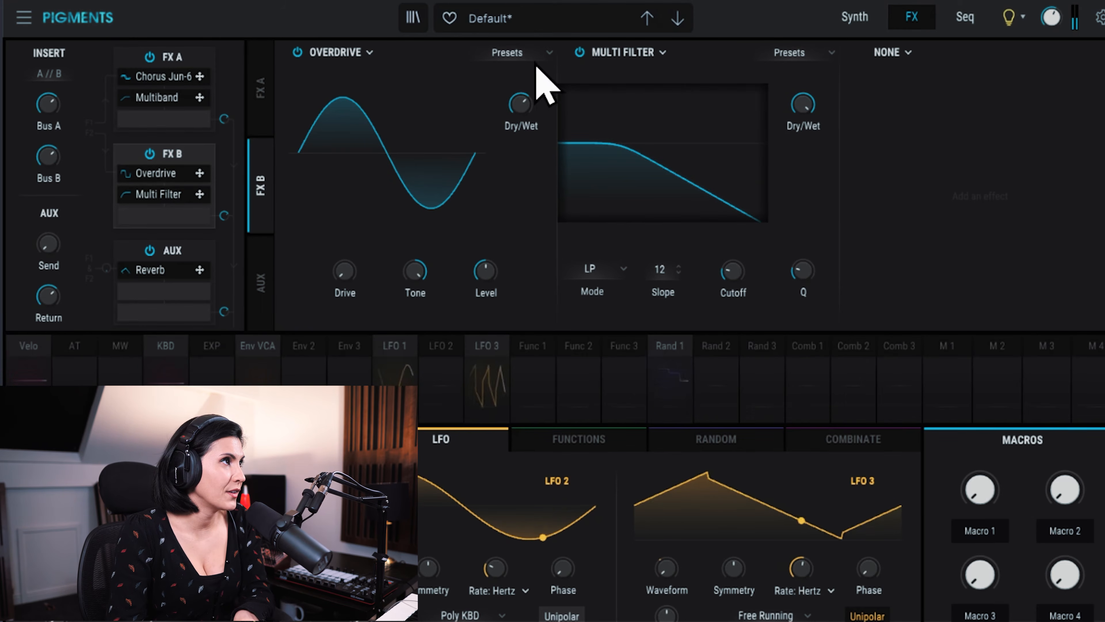
left_click_drag(346, 277, 346, 256)
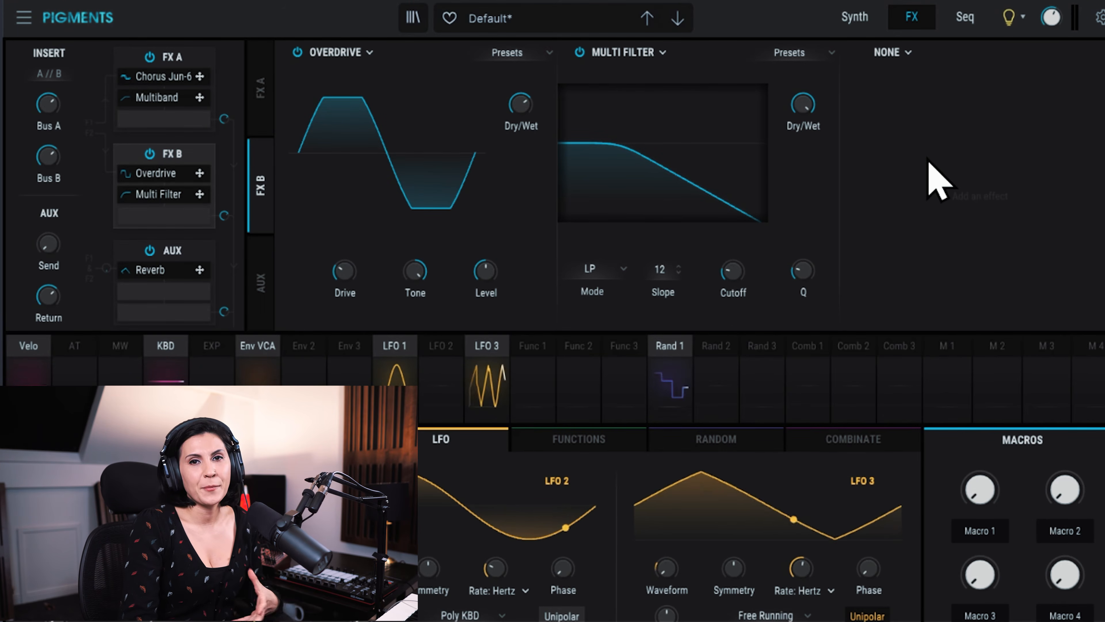
Replace the Reverb on the AUX bus with a Delay and lower its dry/wet mix.
left_click(851, 20)
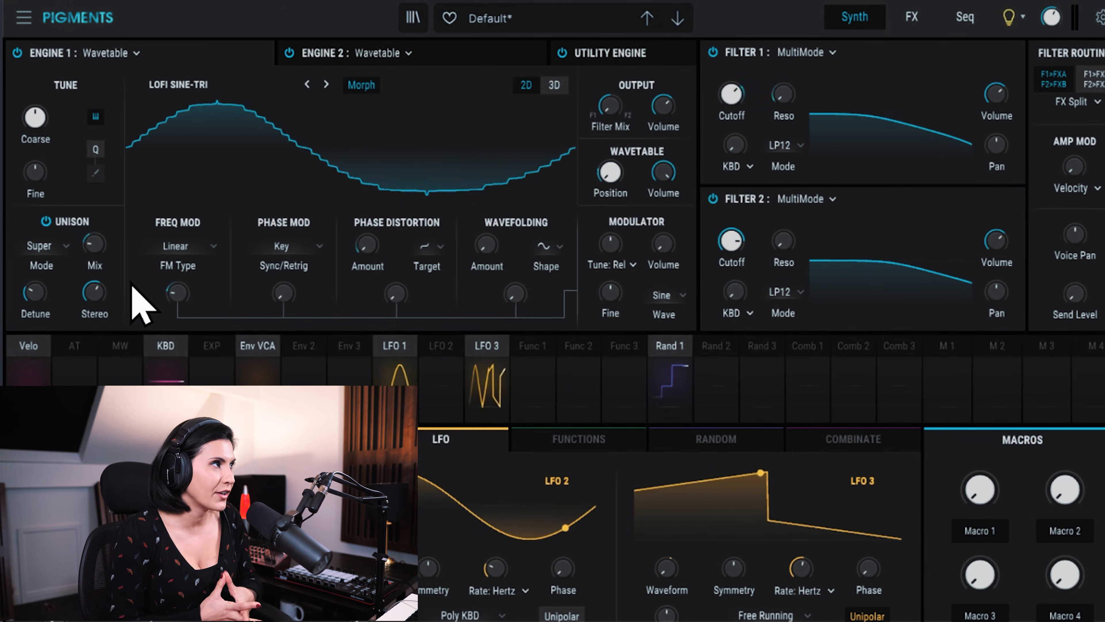
left_click(928, 20)
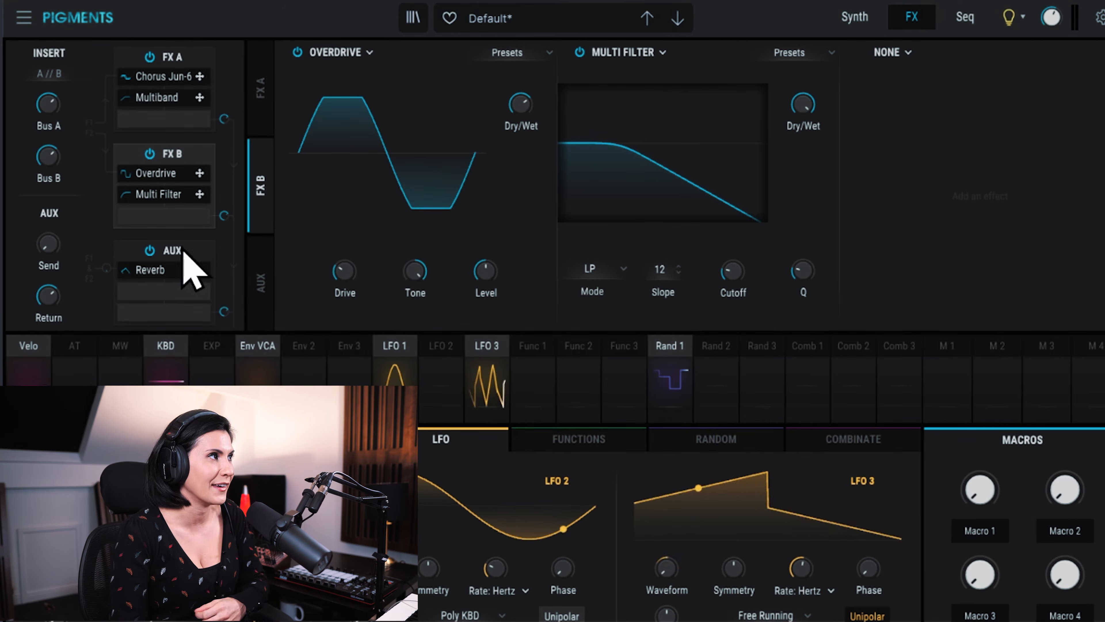
left_click(165, 255)
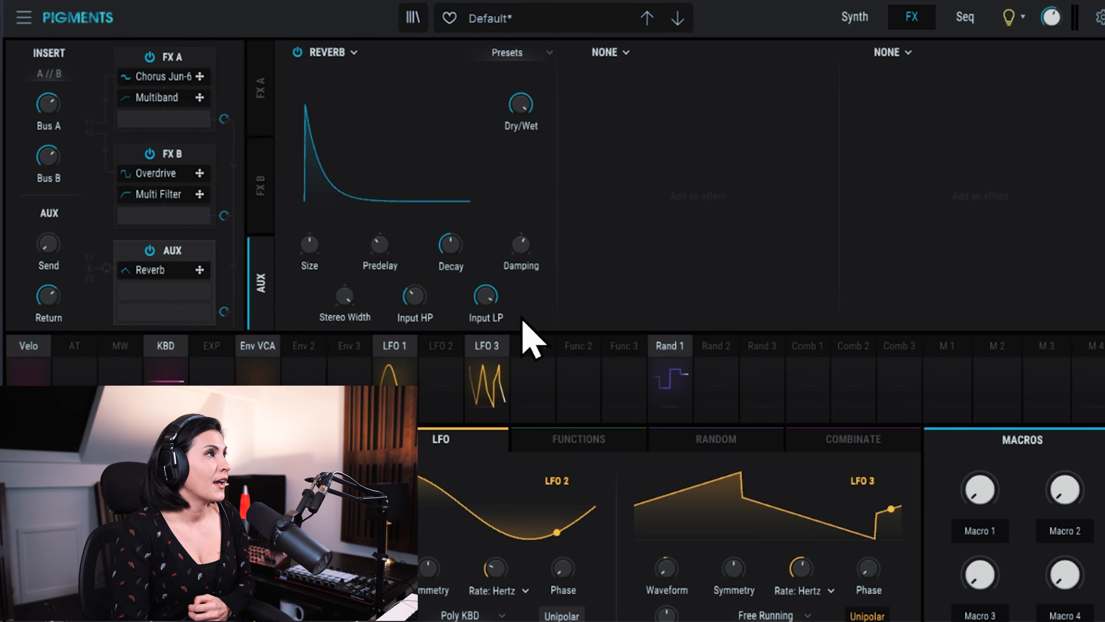
left_click(332, 53)
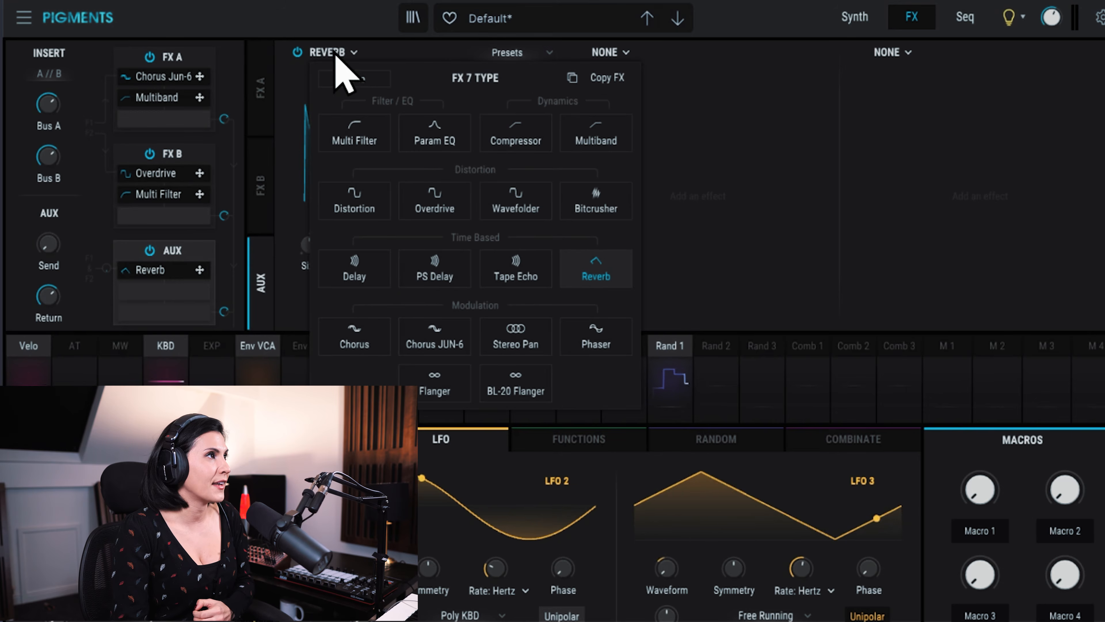
left_click(374, 279)
left_click_drag(529, 99, 529, 170)
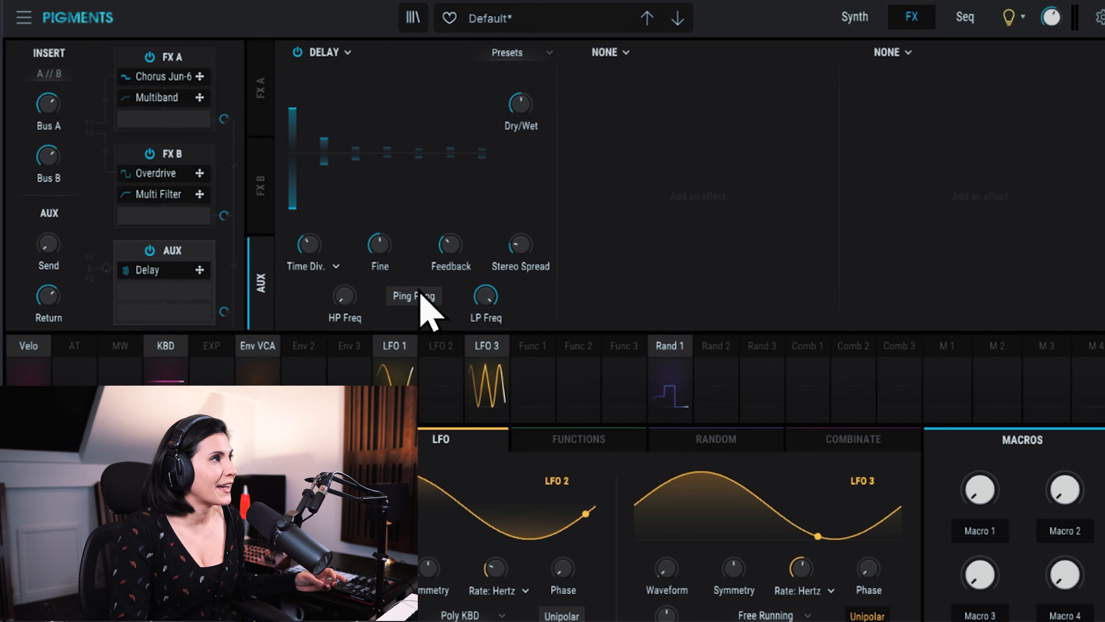
Turn on Ping Pong for the AUX bus Delay, raise its HP frequency and feedback, and increase the AUX send.
left_click(425, 302)
left_click_drag(520, 245, 520, 256)
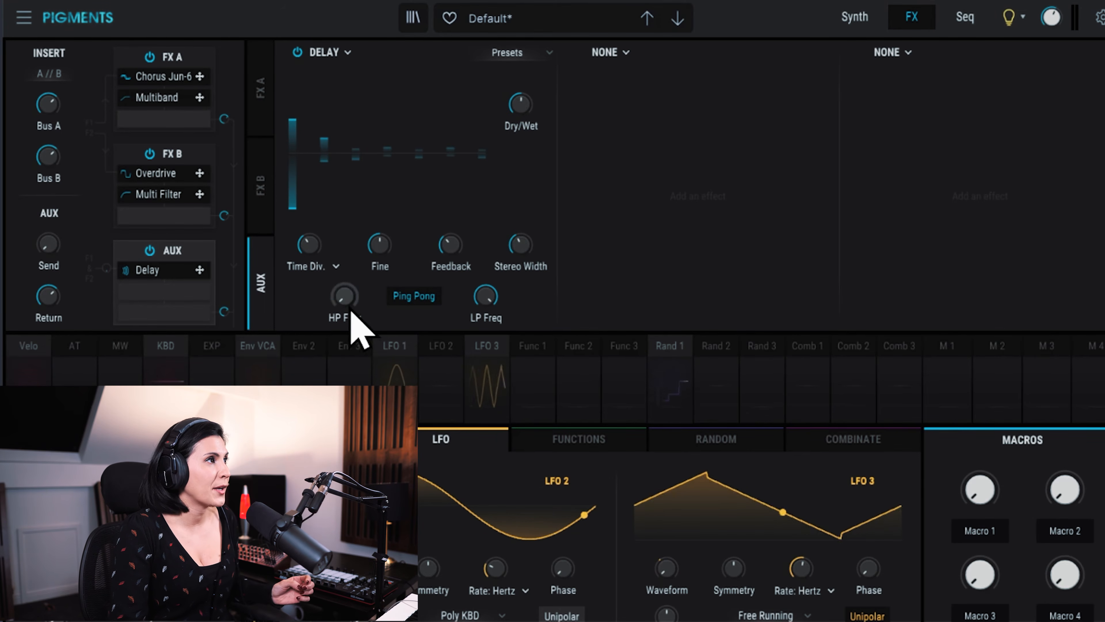
left_click_drag(343, 296, 343, 296)
left_click_drag(449, 244, 449, 237)
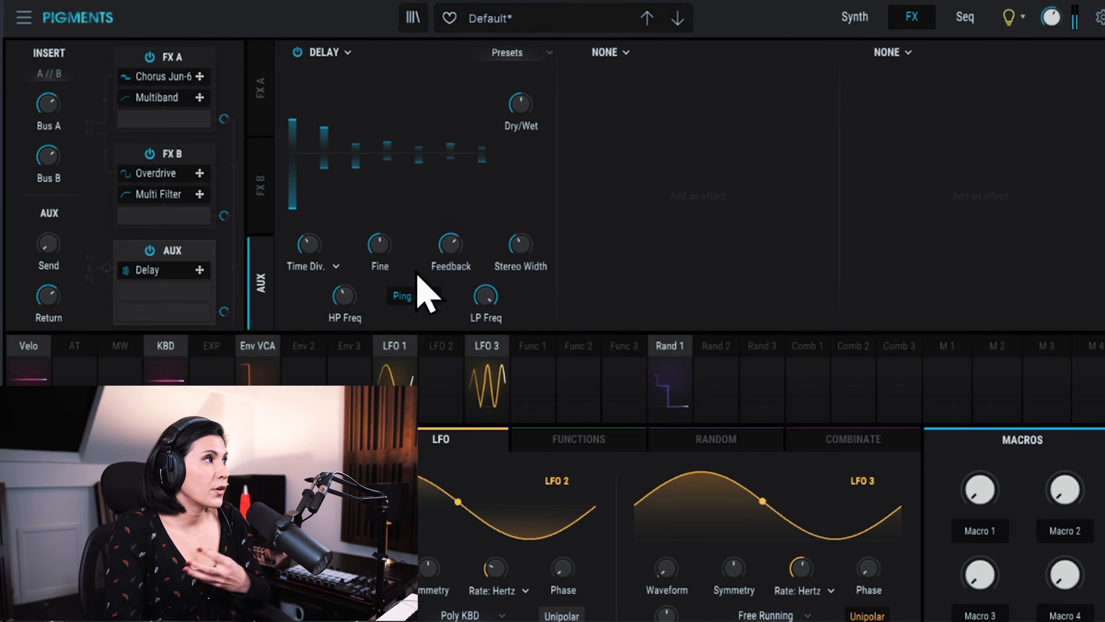
mouse_move(59, 256)
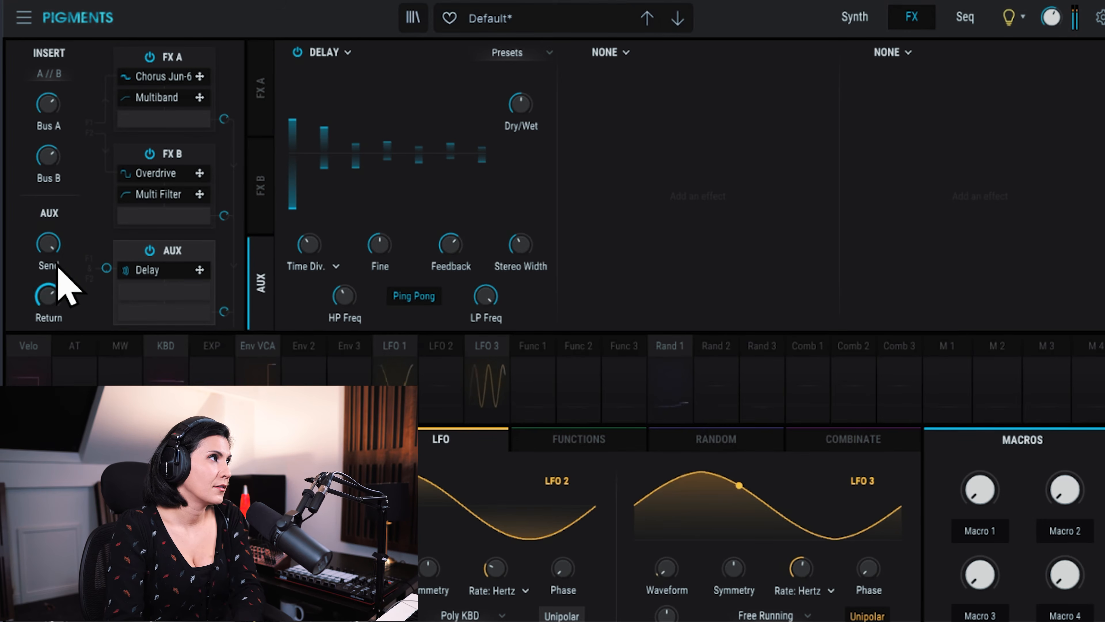
left_click_drag(50, 244, 49, 247)
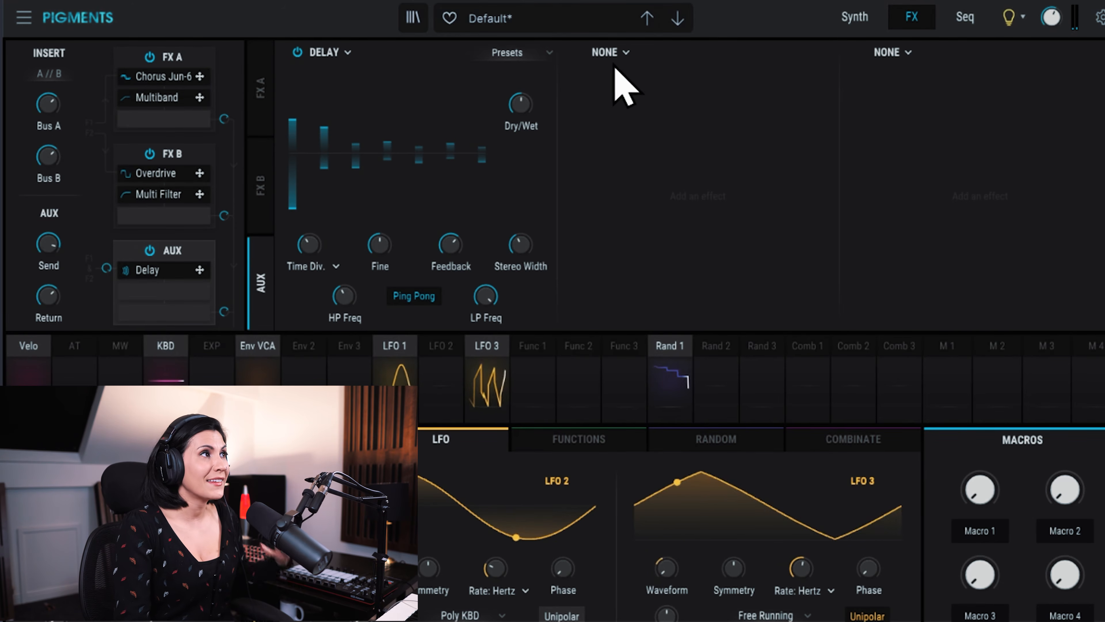
Add a Reverb after the Delay on the AUX bus and set its decay to 0.738.
left_click(615, 54)
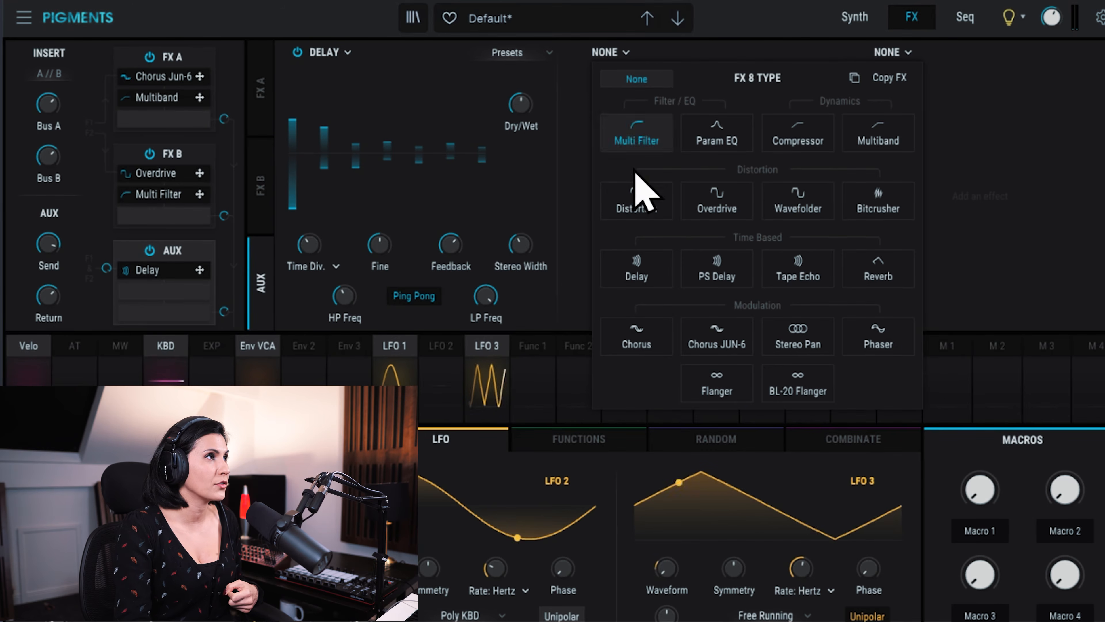
left_click(864, 272)
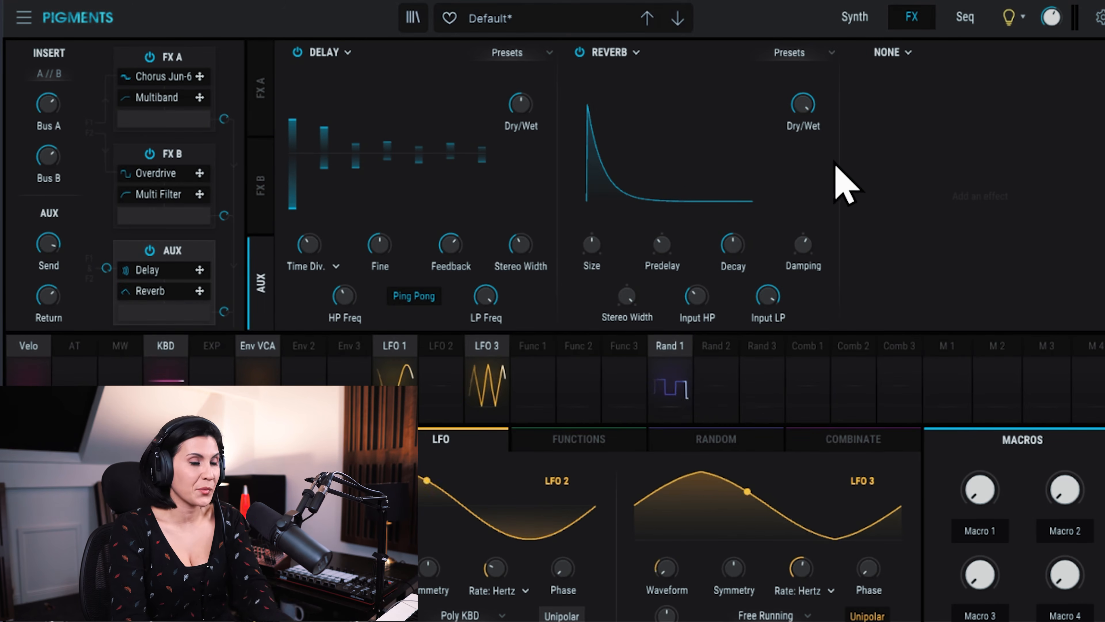
mouse_move(733, 247)
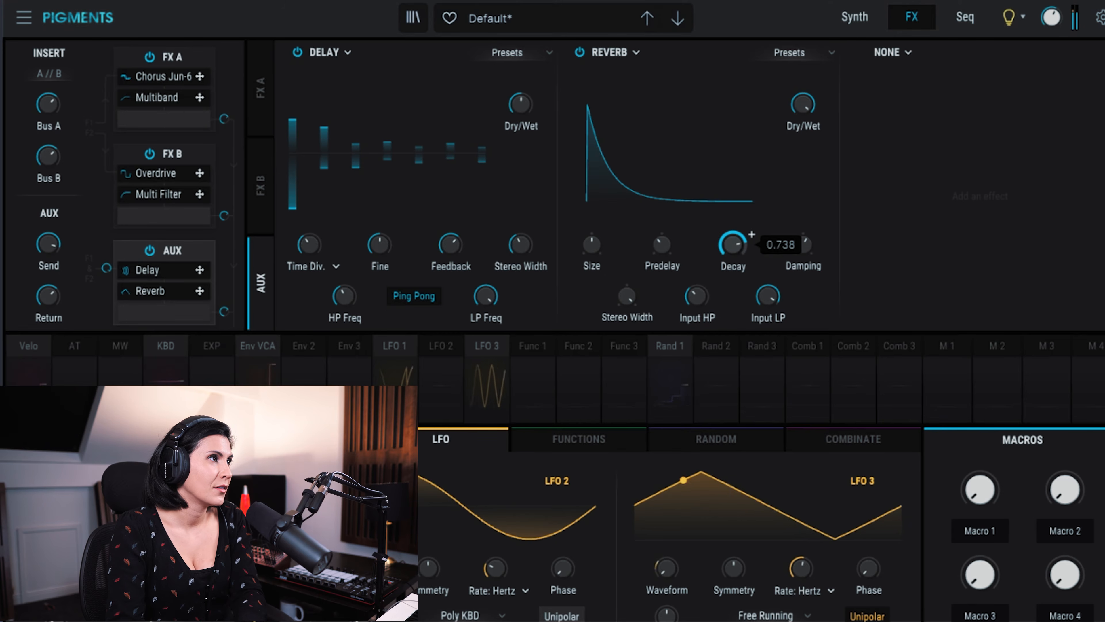
mouse_move(592, 246)
mouse_move(697, 297)
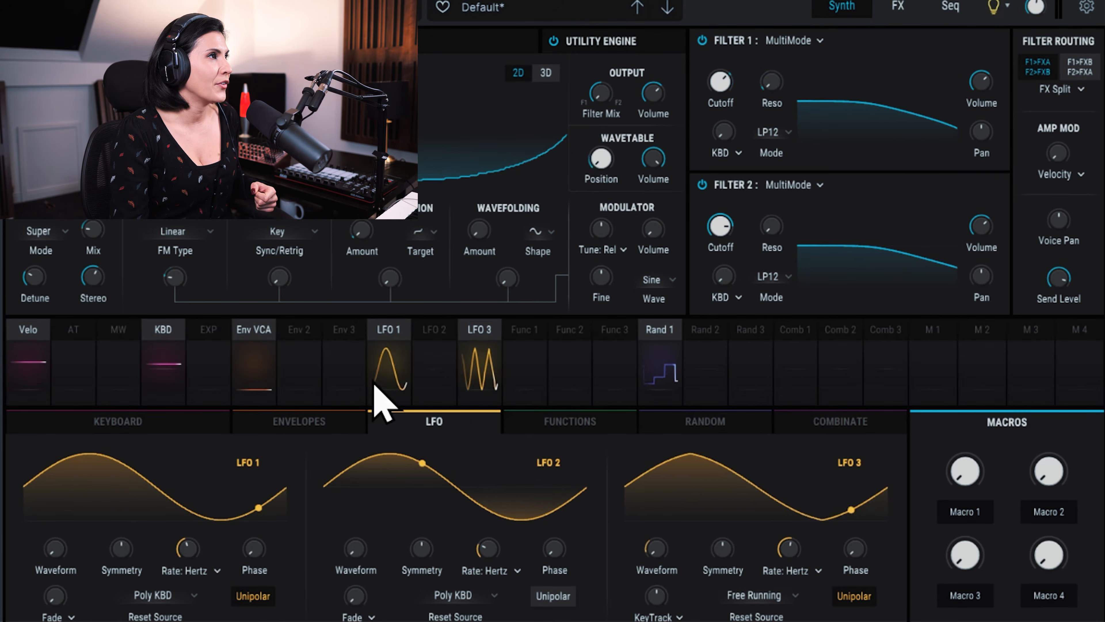
Shape Env 3 with an instant attack, a short decay and a low sustain.
left_click(309, 419)
left_click_drag(630, 456, 504, 452)
left_click_drag(654, 525, 646, 513)
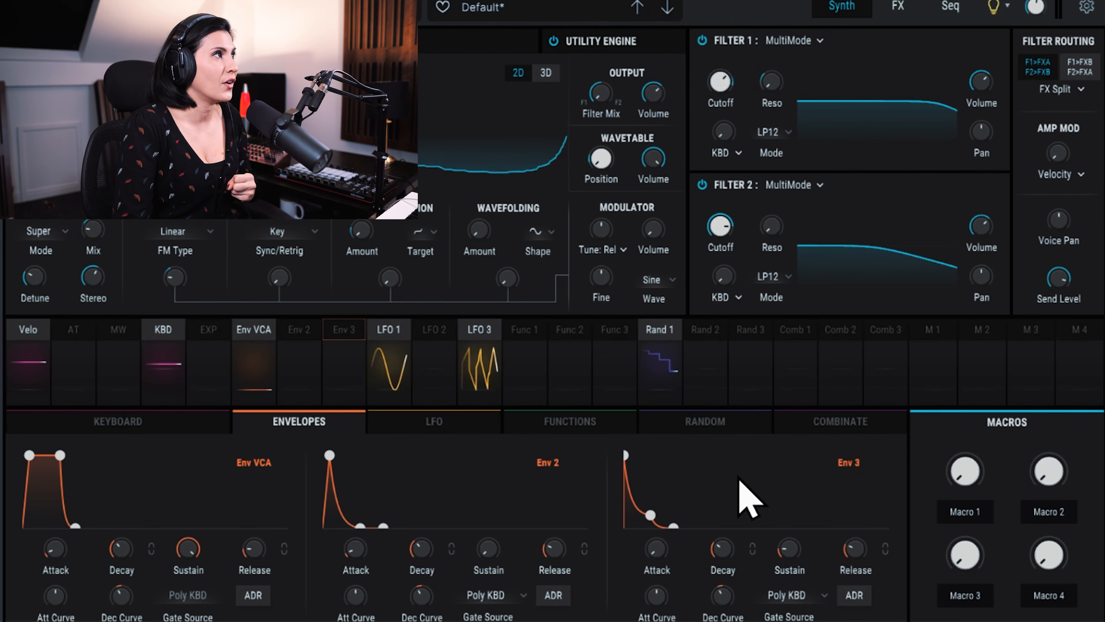
Modulate Engine 1's output volume with Env 3 at 0.37, lower its base volume, and shorten Env 3's decay.
mouse_move(651, 99)
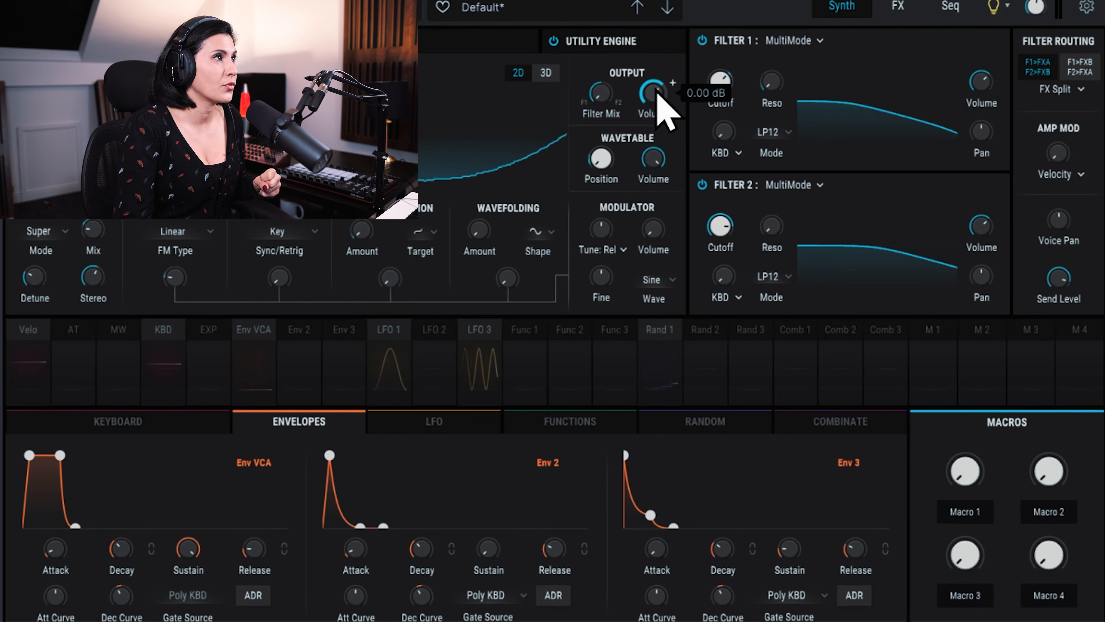
left_click(673, 82)
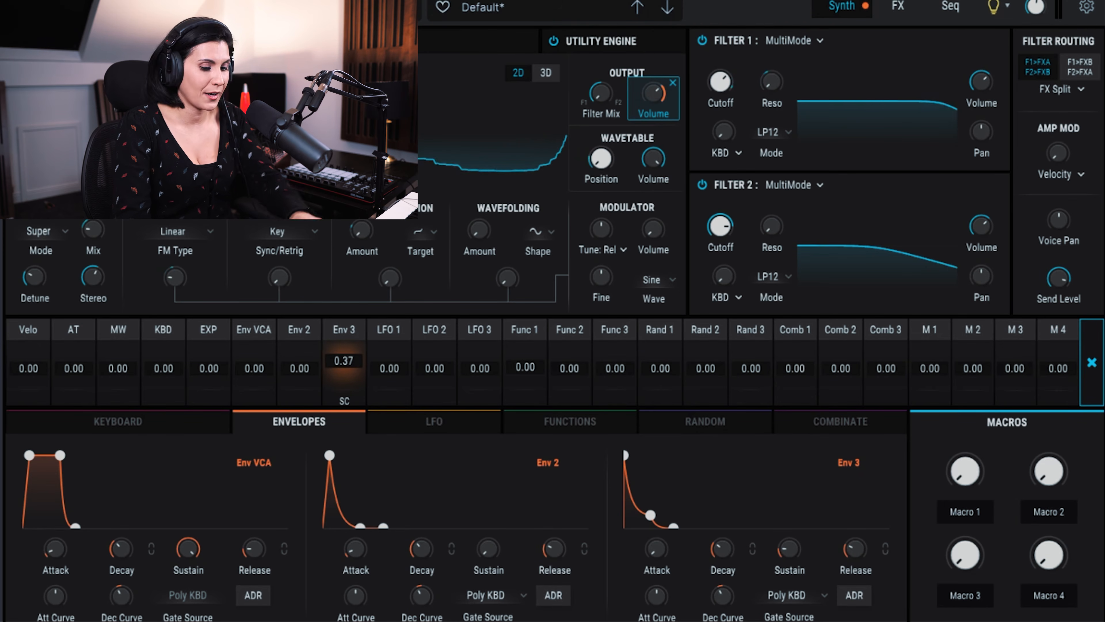
mouse_move(659, 94)
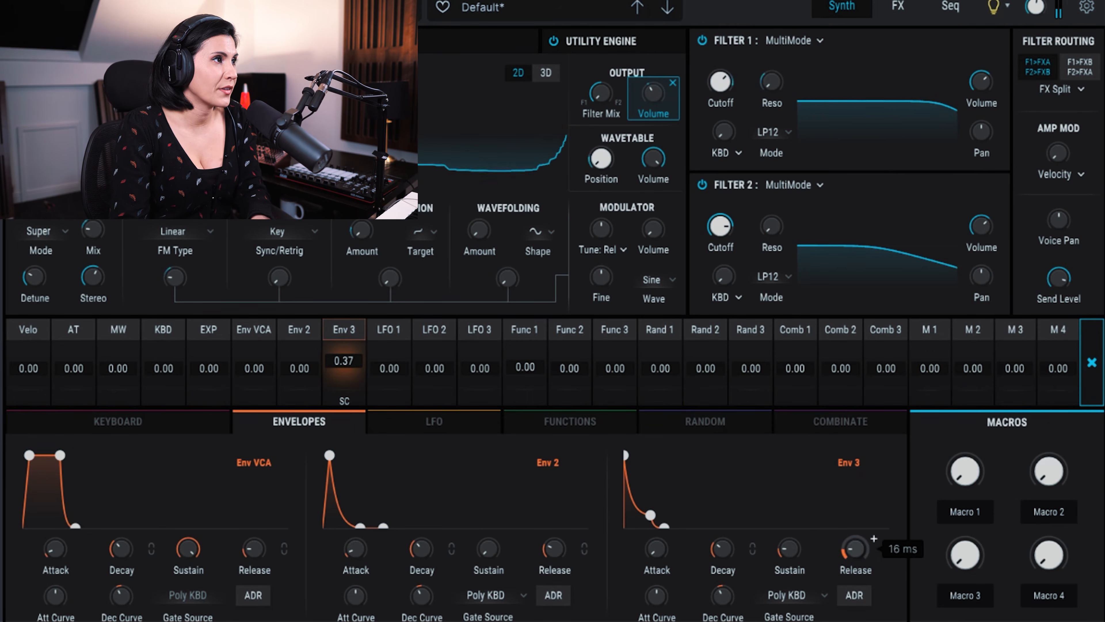
mouse_move(652, 512)
left_mouse_down()
mouse_move(636, 511)
mouse_move(650, 531)
left_mouse_up()
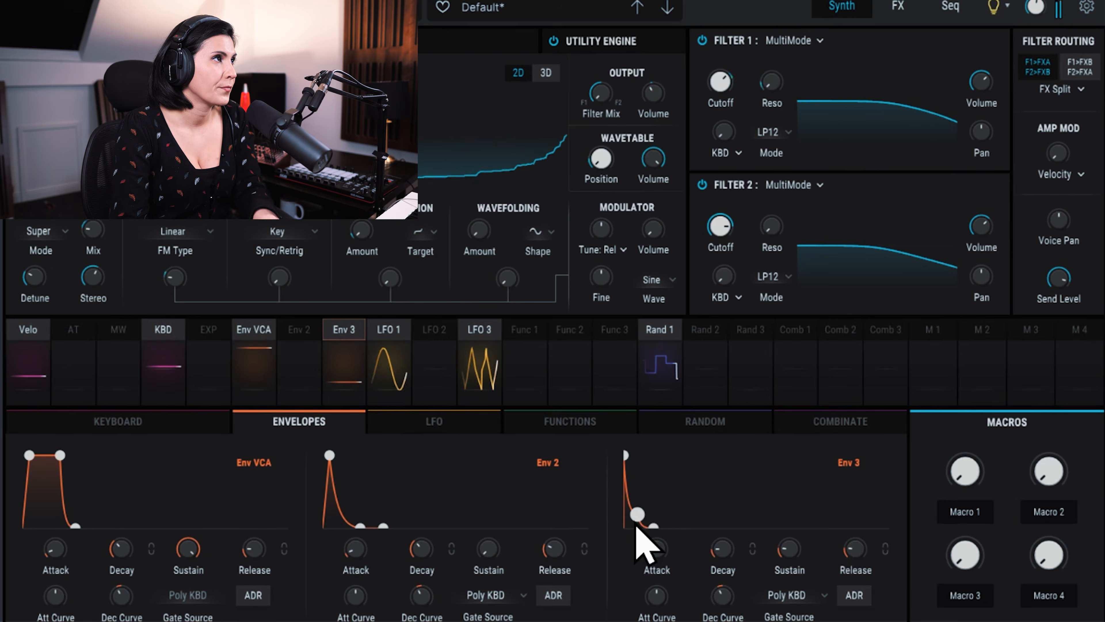
Modulate the Utility Engine's noise volume with Env 3 at 0.28 and reduce its LFO 3 amount to 0.16.
left_click(443, 39)
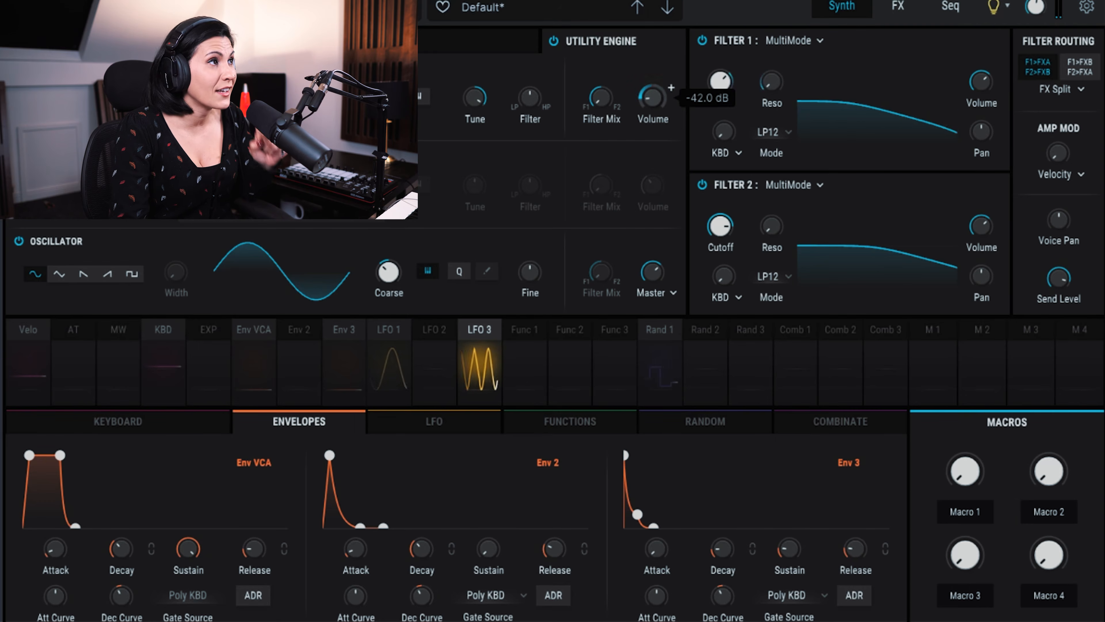
left_click(670, 88)
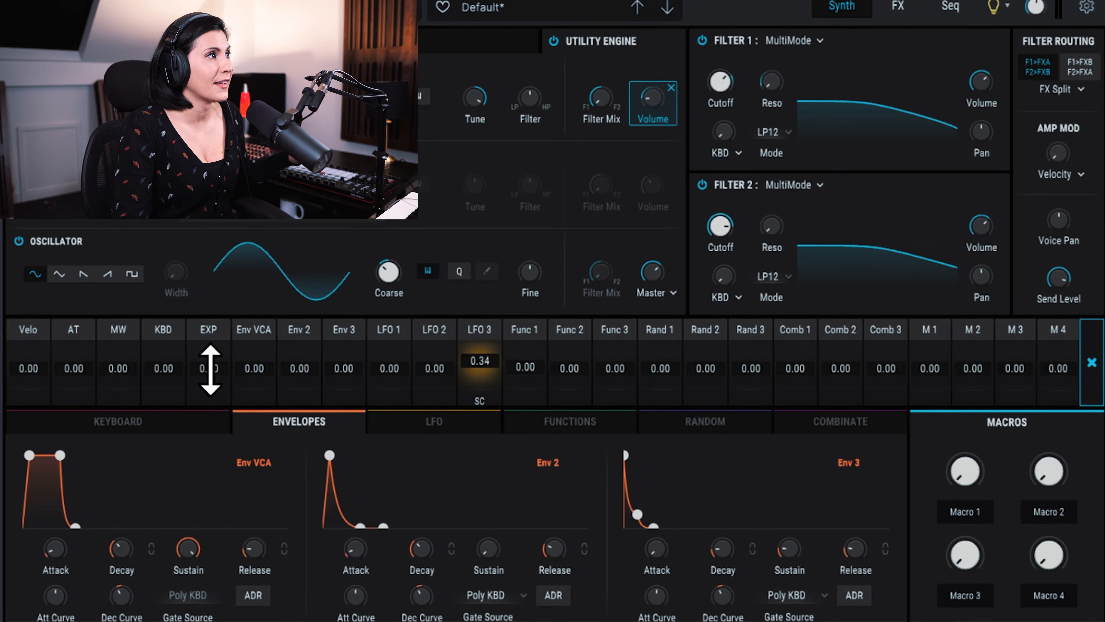
mouse_move(344, 368)
left_mouse_down()
mouse_move(343, 354)
mouse_move(344, 365)
left_mouse_up()
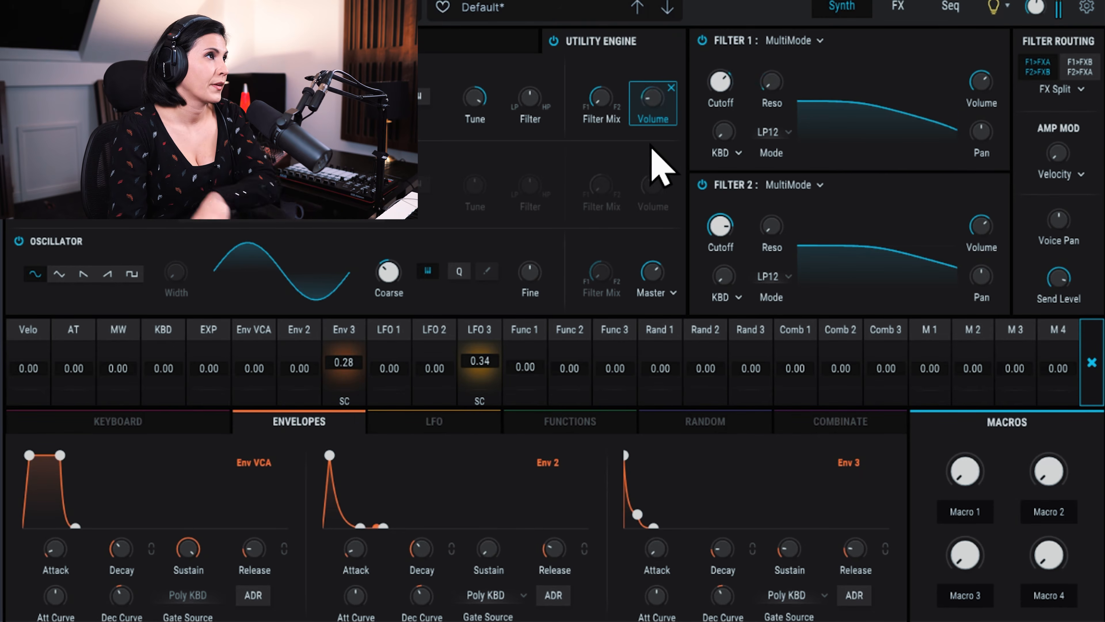
Lower Engine 2's output volume and modulate it with Env 3 at 0.12.
left_click(362, 40)
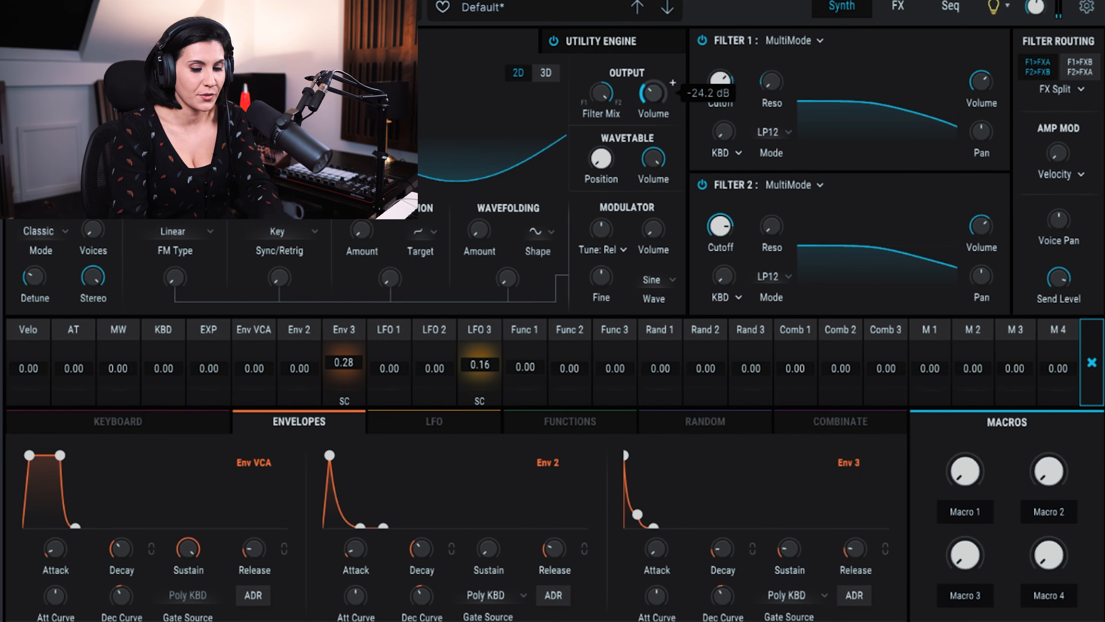
mouse_move(1034, 15)
mouse_move(673, 83)
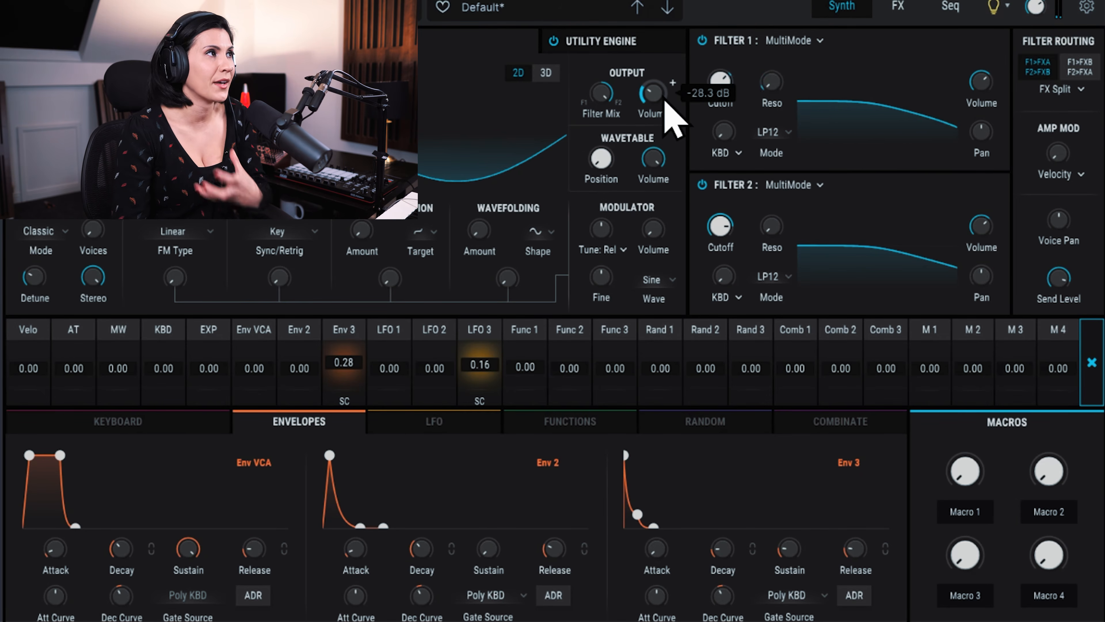
left_click_drag(655, 94, 655, 103)
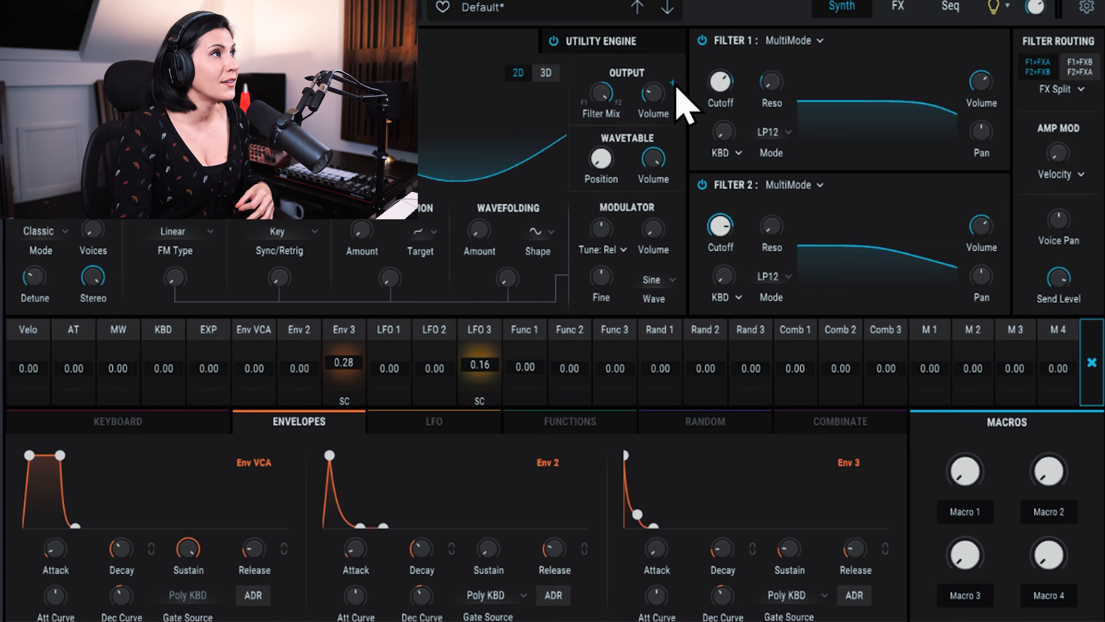
left_click(674, 83)
left_click_drag(343, 368, 343, 366)
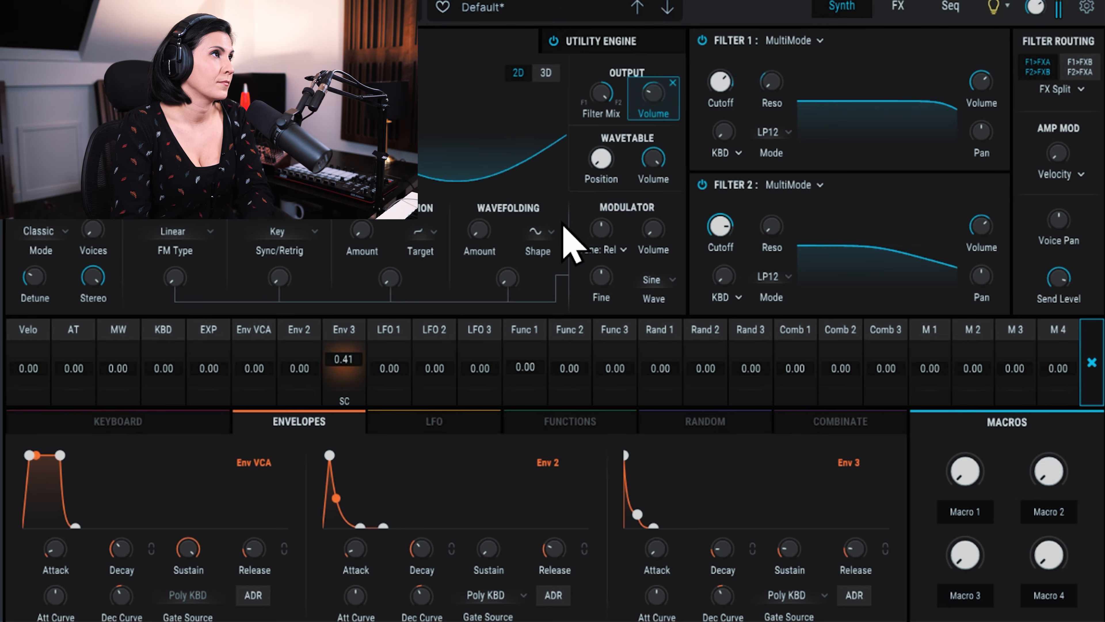
left_click_drag(349, 360, 343, 363)
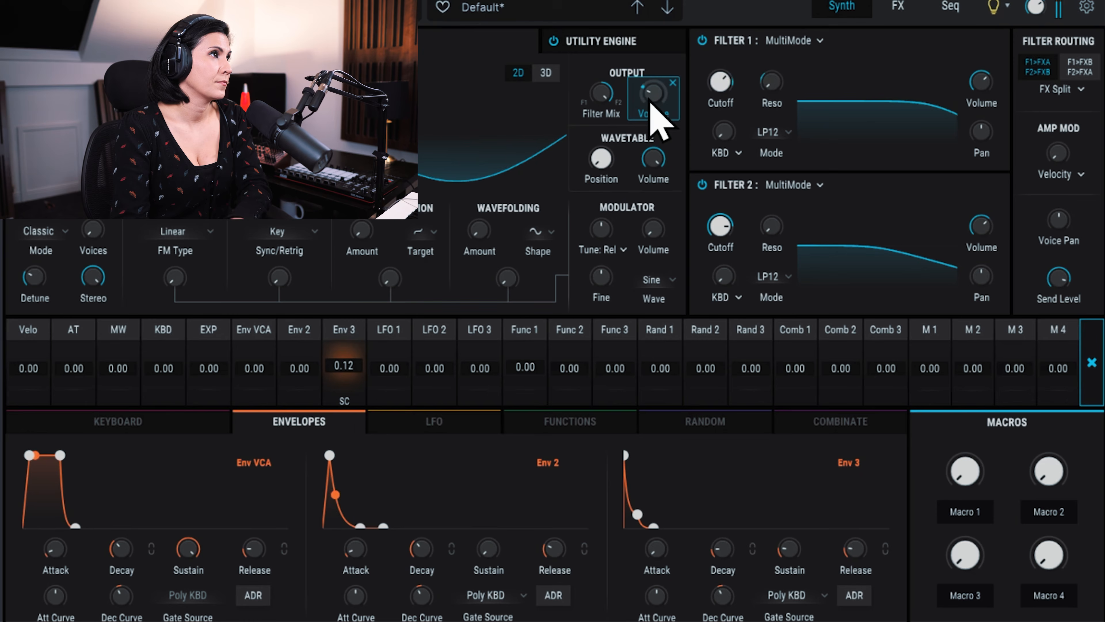
mouse_move(649, 100)
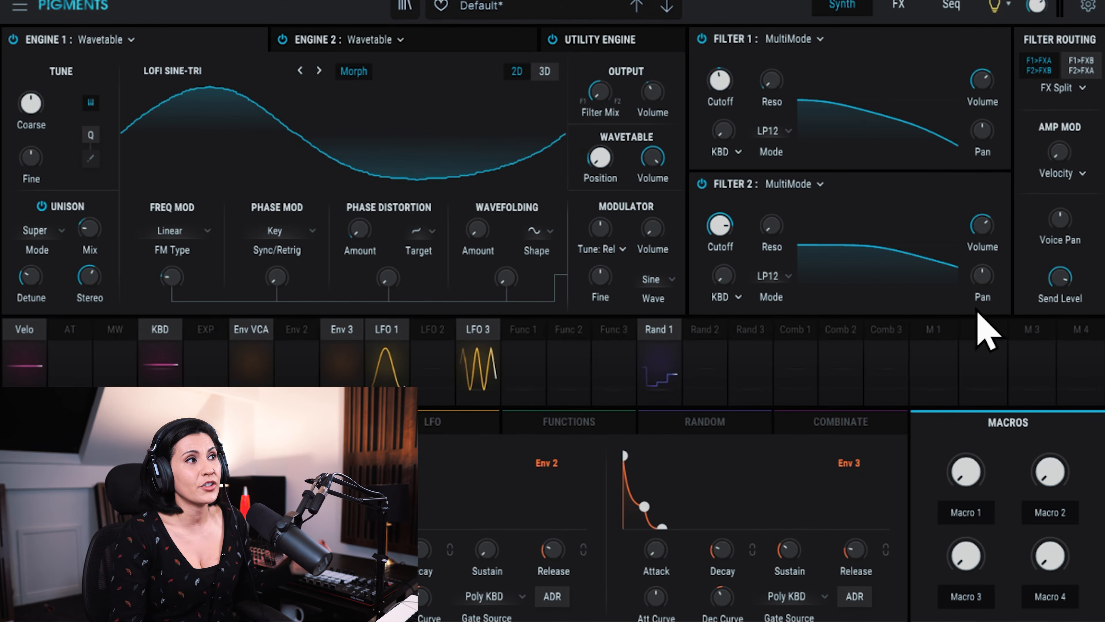
Assign Macro 1 to Filter 1's cutoff with an amount of 0.59 and sweep the macro while the sound plays.
mouse_move(970, 487)
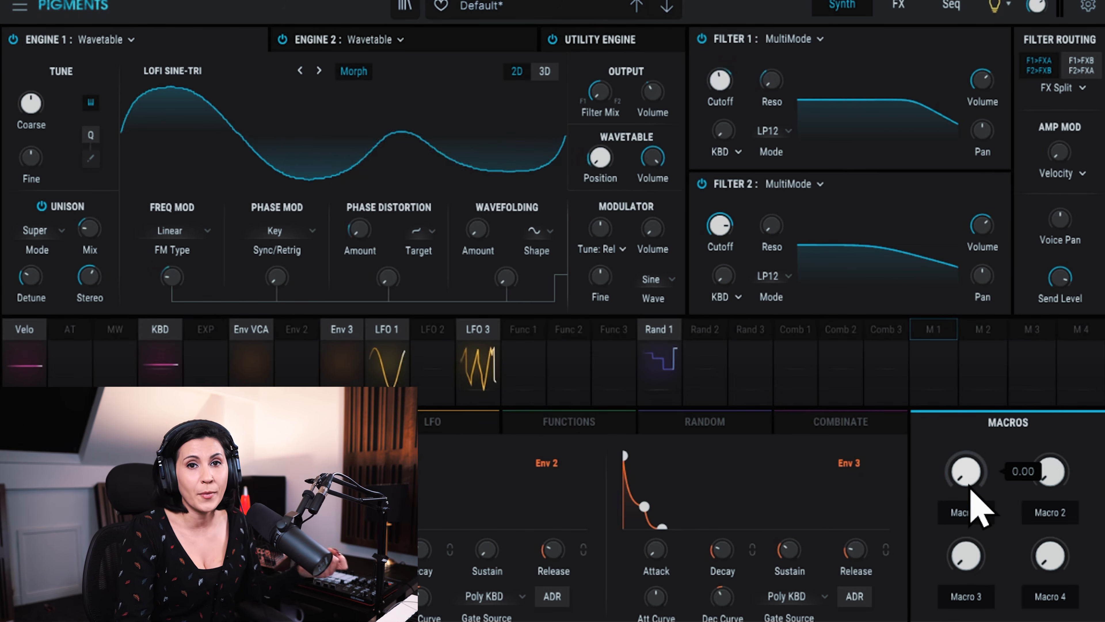
mouse_move(969, 487)
left_mouse_down()
mouse_move(969, 431)
mouse_move(970, 485)
left_mouse_up()
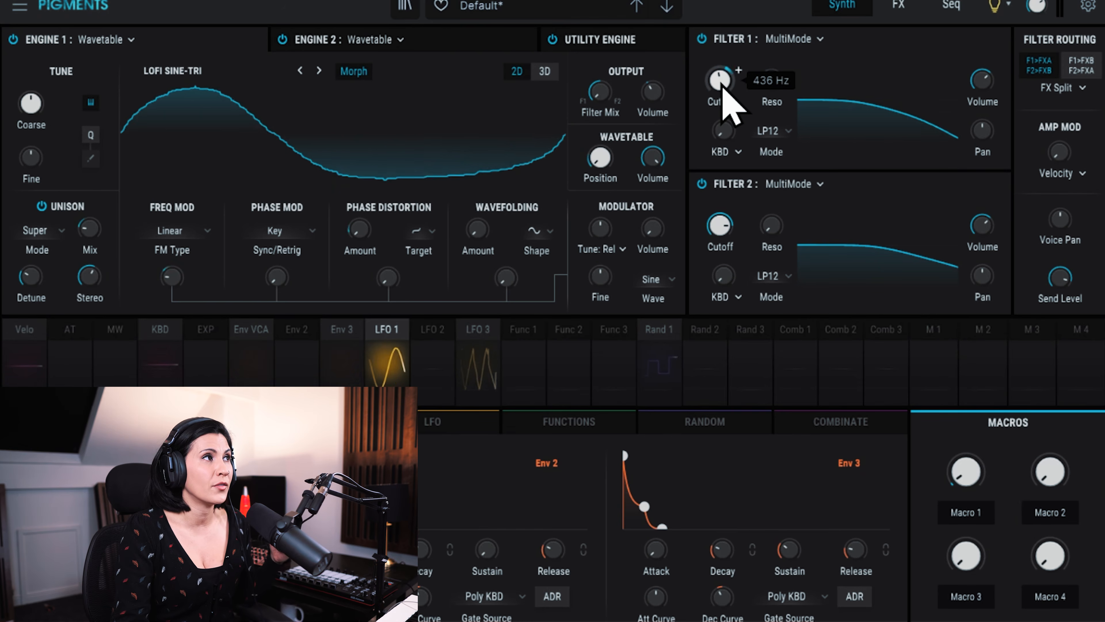
left_click(739, 70)
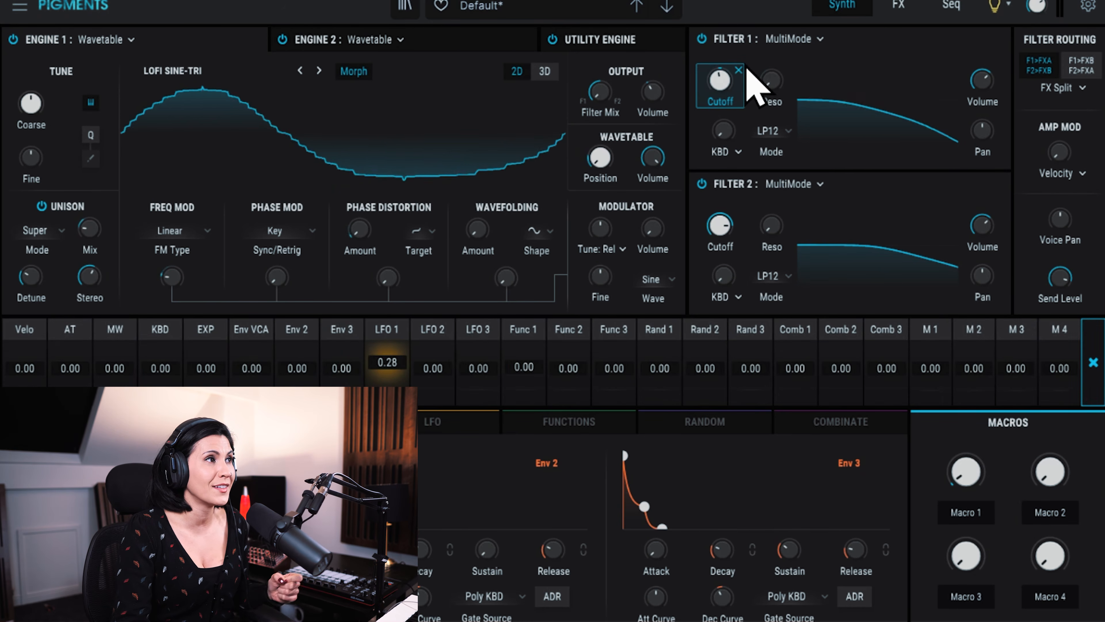
left_click_drag(936, 370, 936, 361)
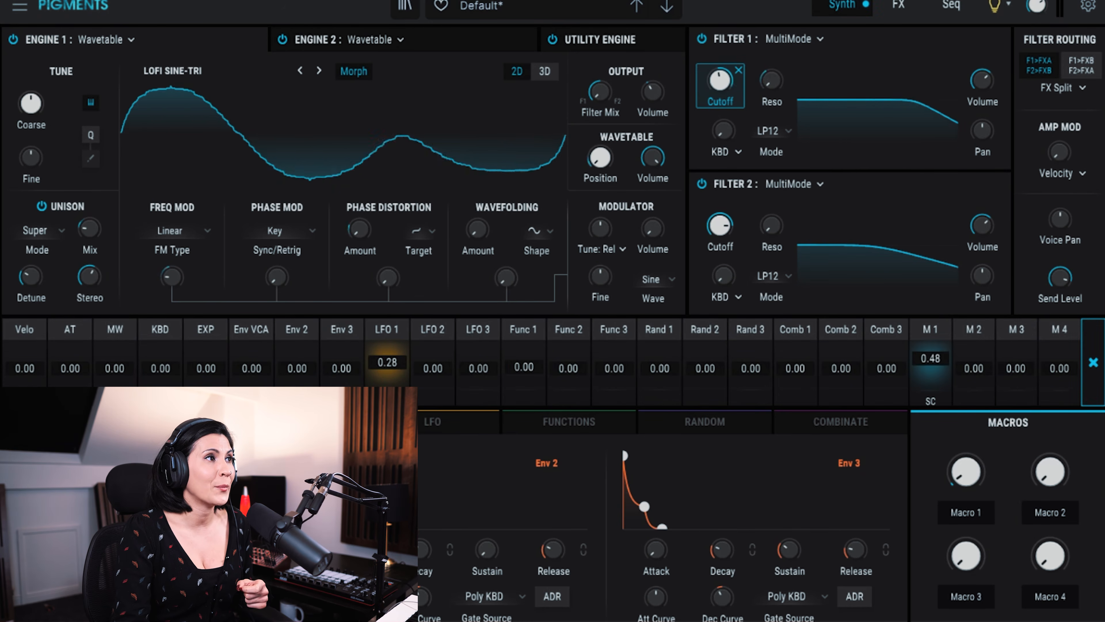
mouse_move(969, 478)
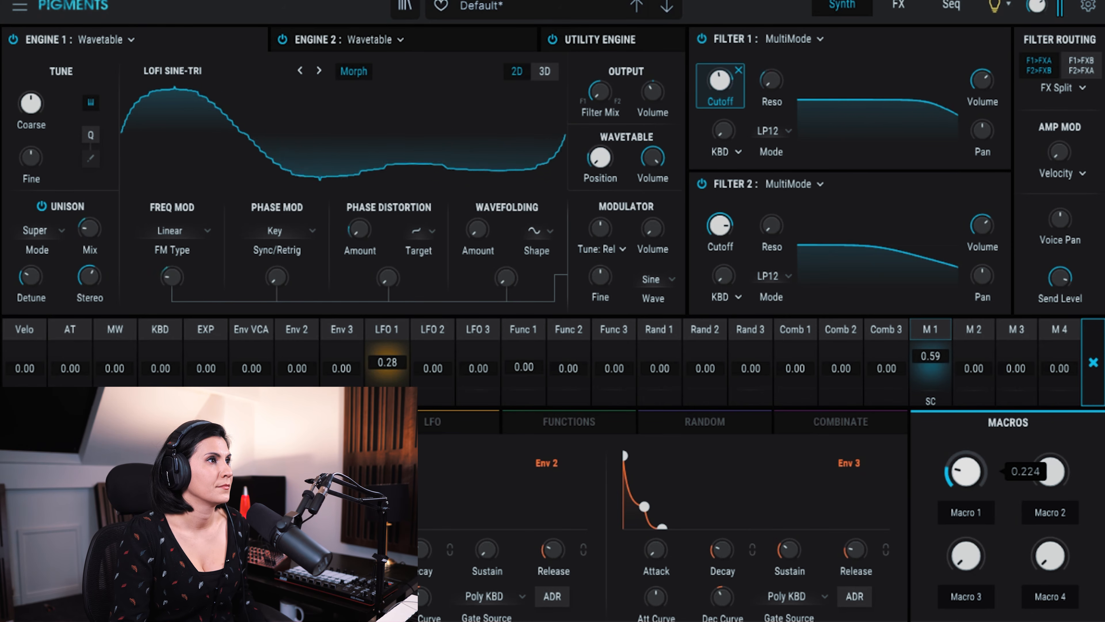
mouse_move(966, 472)
left_mouse_down()
mouse_move(966, 540)
mouse_move(966, 474)
left_mouse_up()
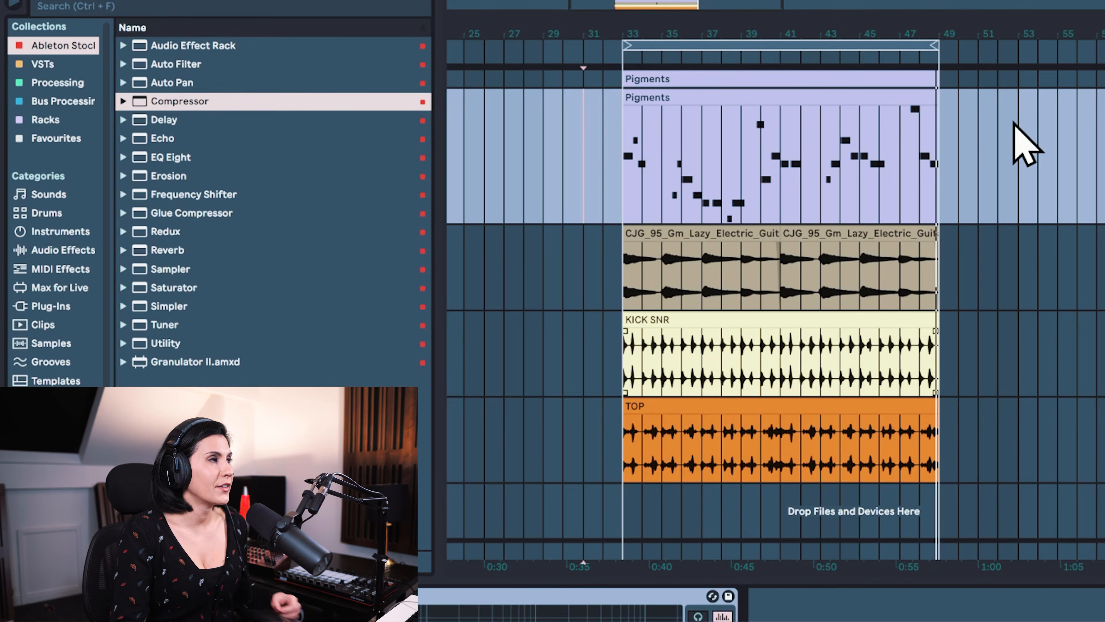
Switch to Ableton Live, show the automation on the Pigments track, and play the looped section.
key("a")
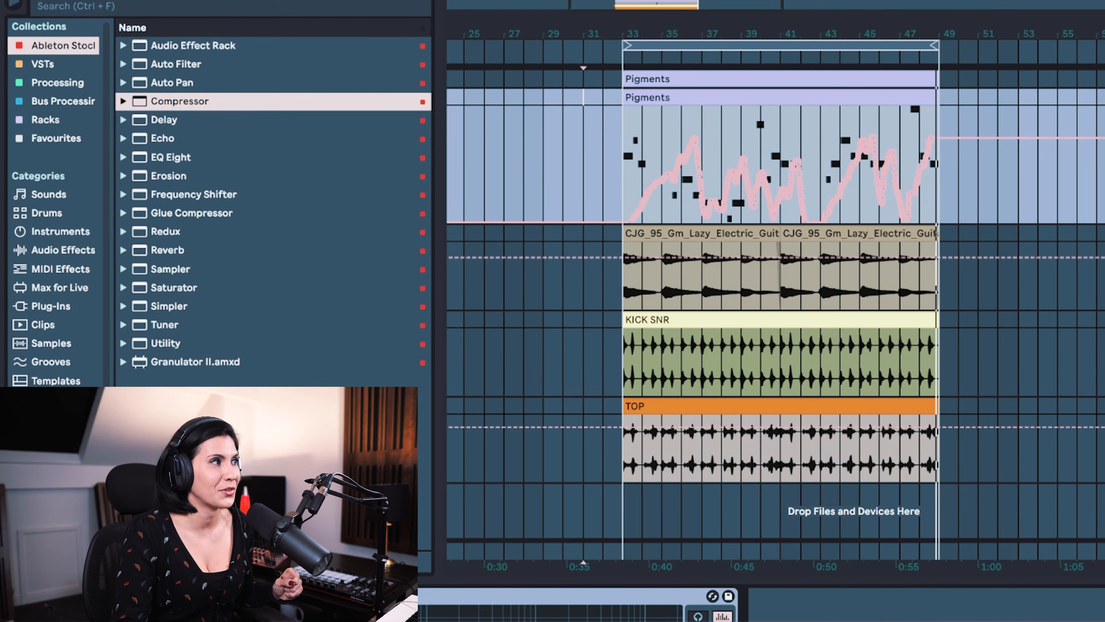
key("space")
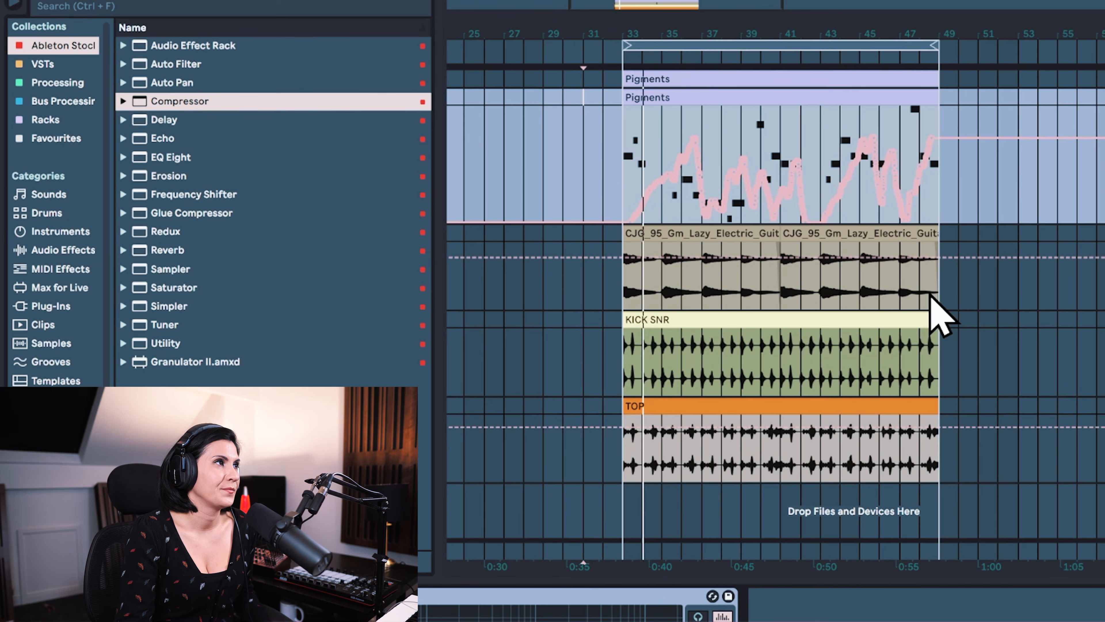